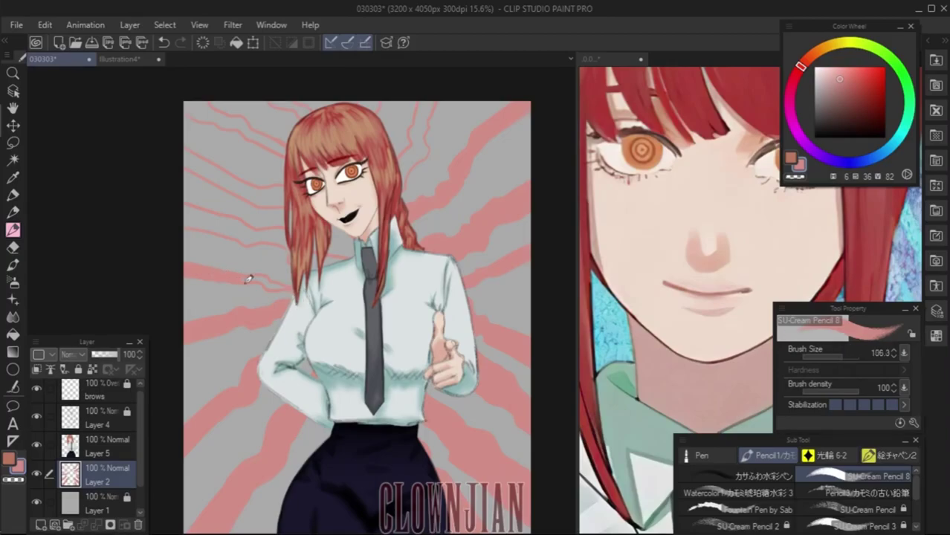
# Step: Paint thicker, wavy salmon-pink rays around the figure on Layer 2 with the SU-Cream Pencil 8 brush
pyautogui.moveTo(180, 210); pyautogui.dragTo(226, 216)
pyautogui.moveTo(182, 147)
pyautogui.mouseDown()
pyautogui.moveTo(227, 183)
pyautogui.moveTo(277, 203)
pyautogui.mouseUp()
pyautogui.moveTo(186, 105); pyautogui.dragTo(222, 124)
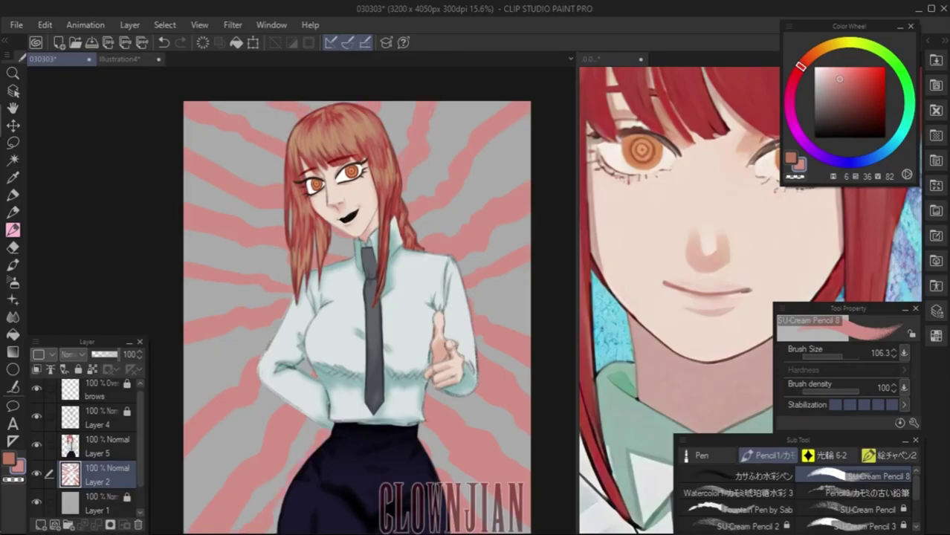
pyautogui.moveTo(260, 509); pyautogui.dragTo(261, 435)
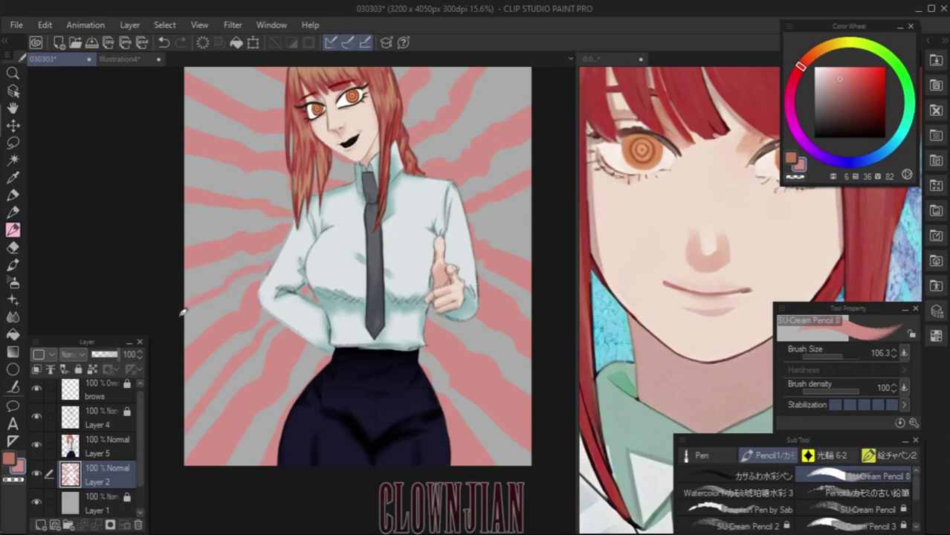
# Step: Pick a paler pink and paint wavy highlights along all the background rays on Layer 2
pyautogui.press('h')
pyautogui.hotkey('ctrl', '0')
pyautogui.press('p')
pyautogui.keyDown('alt'); pyautogui.click(523, 198); pyautogui.keyUp('alt')
pyautogui.keyDown('alt'); pyautogui.click(492, 219); pyautogui.keyUp('alt')
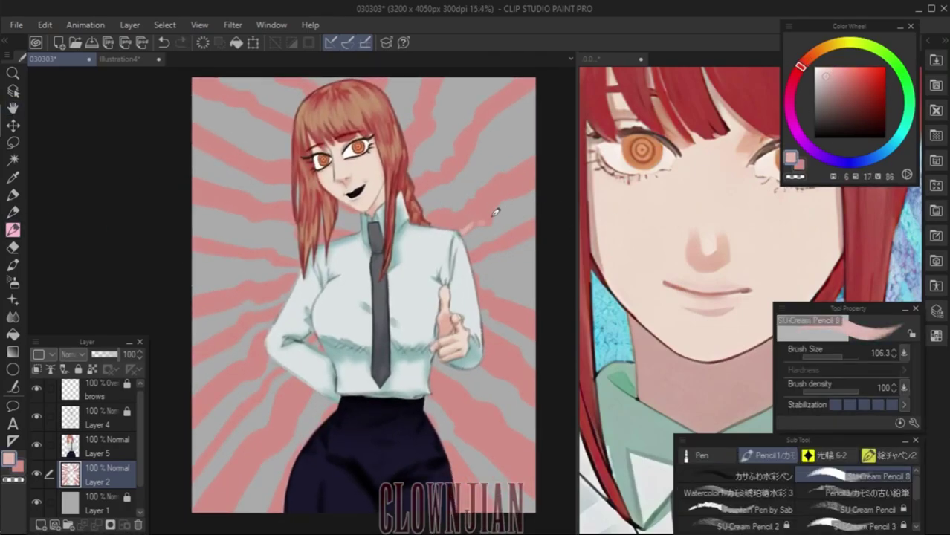
pyautogui.moveTo(446, 179); pyautogui.dragTo(524, 83)
pyautogui.moveTo(415, 152); pyautogui.dragTo(437, 79)
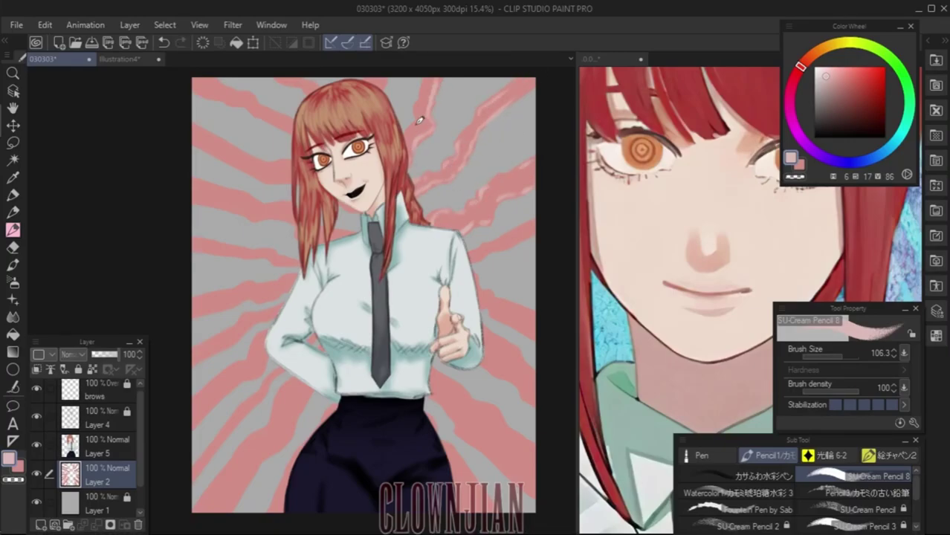
pyautogui.moveTo(283, 73); pyautogui.dragTo(197, 98)
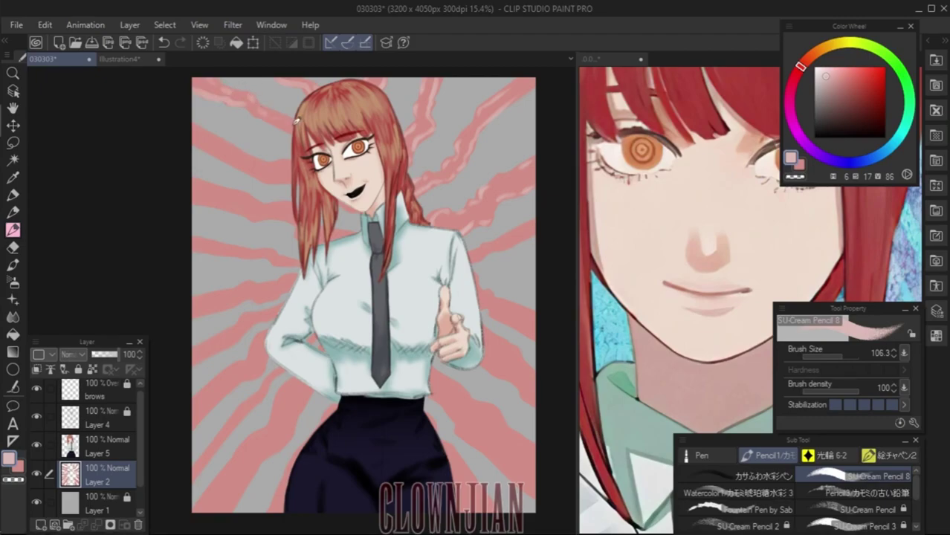
pyautogui.moveTo(193, 217); pyautogui.dragTo(261, 199)
pyautogui.moveTo(470, 260); pyautogui.dragTo(534, 232)
pyautogui.moveTo(501, 322); pyautogui.dragTo(534, 301)
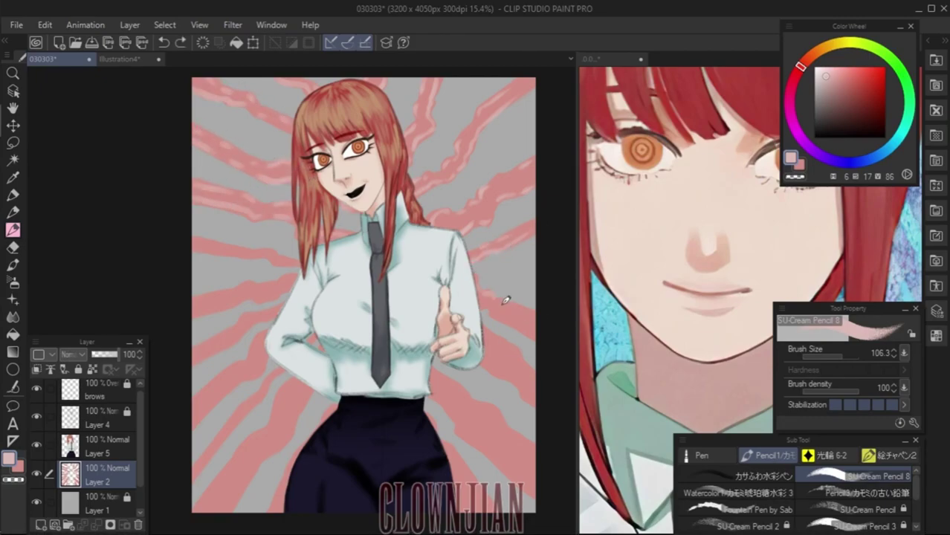
pyautogui.moveTo(536, 334)
pyautogui.mouseDown()
pyautogui.moveTo(543, 377)
pyautogui.moveTo(522, 369)
pyautogui.moveTo(452, 402)
pyautogui.moveTo(477, 397)
pyautogui.moveTo(493, 423)
pyautogui.moveTo(482, 412)
pyautogui.moveTo(448, 444)
pyautogui.mouseUp()
pyautogui.moveTo(272, 445); pyautogui.dragTo(199, 508)
pyautogui.moveTo(298, 379); pyautogui.dragTo(284, 444)
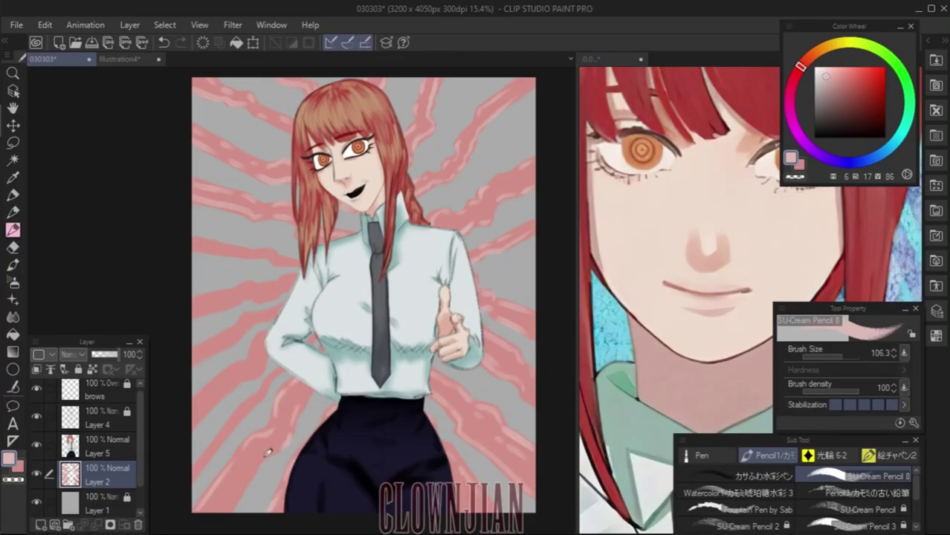
pyautogui.moveTo(228, 426)
pyautogui.mouseDown()
pyautogui.moveTo(290, 363)
pyautogui.moveTo(235, 380)
pyautogui.moveTo(284, 354)
pyautogui.moveTo(302, 275)
pyautogui.moveTo(197, 350)
pyautogui.moveTo(248, 329)
pyautogui.moveTo(230, 293)
pyautogui.moveTo(261, 294)
pyautogui.mouseUp()
# Step: On a new layer, draw a dark red circle outline around the torso and auto-select the area outside it
pyautogui.hotkey('ctrl', 'shift', 'n')
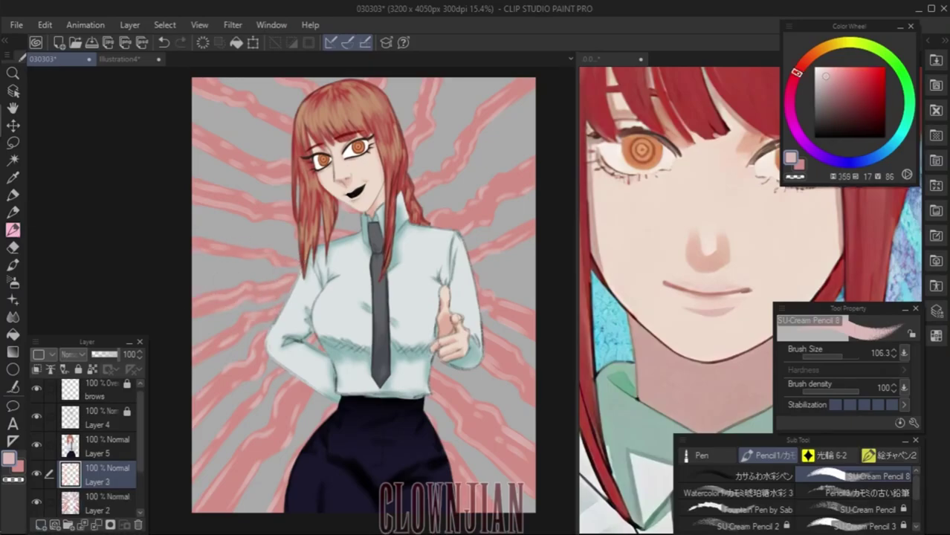
pyautogui.press('u')
pyautogui.moveTo(249, 170); pyautogui.dragTo(505, 413)
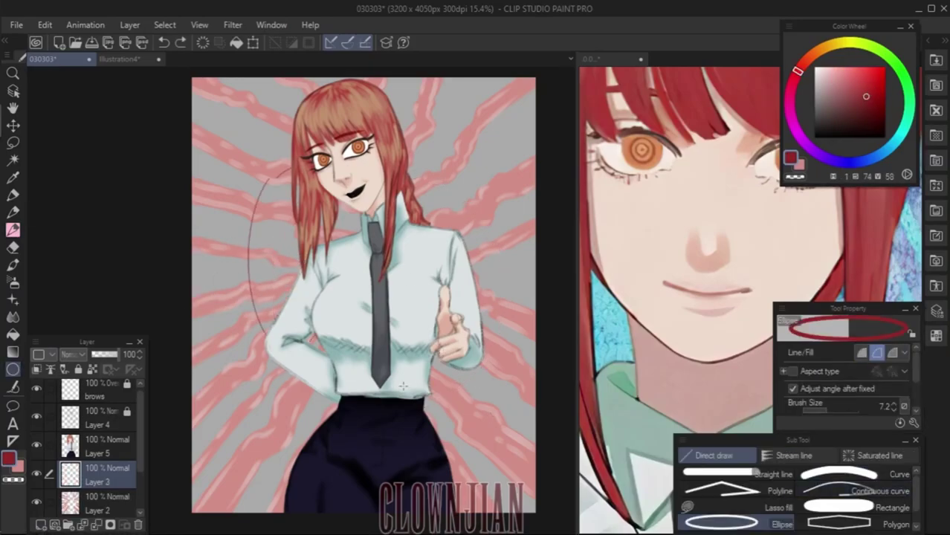
pyautogui.press('p')
pyautogui.press('w')
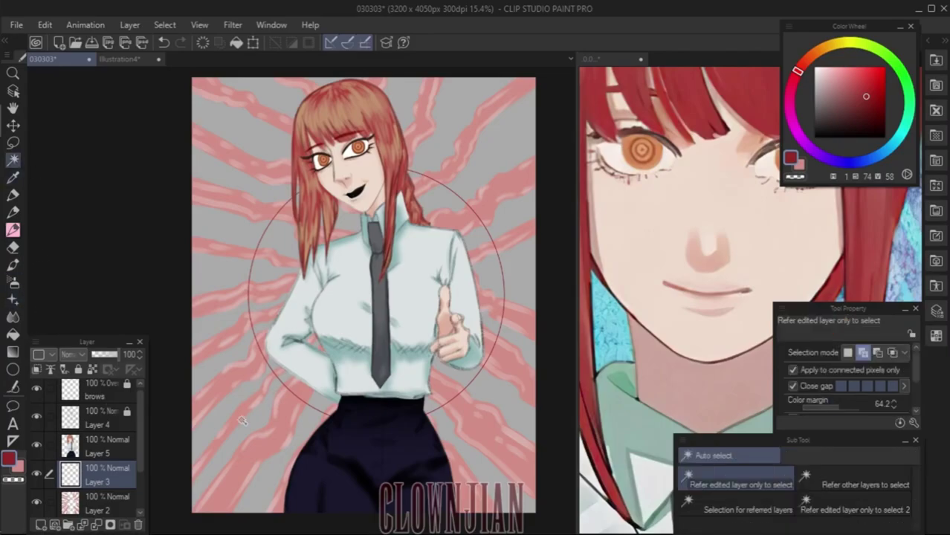
pyautogui.click(192, 376)
# Step: Paint dark red splatter radiating outward from the circle's edge on a new layer, undoing the last stroke
pyautogui.hotkey('ctrl', 'shift', 'n')
pyautogui.press('p')
pyautogui.moveTo(313, 409); pyautogui.dragTo(277, 483)
pyautogui.moveTo(301, 427); pyautogui.dragTo(254, 473)
pyautogui.moveTo(338, 383); pyautogui.dragTo(249, 443)
pyautogui.moveTo(260, 405); pyautogui.dragTo(193, 449)
pyautogui.moveTo(227, 365); pyautogui.dragTo(192, 405)
pyautogui.moveTo(246, 275); pyautogui.dragTo(195, 297)
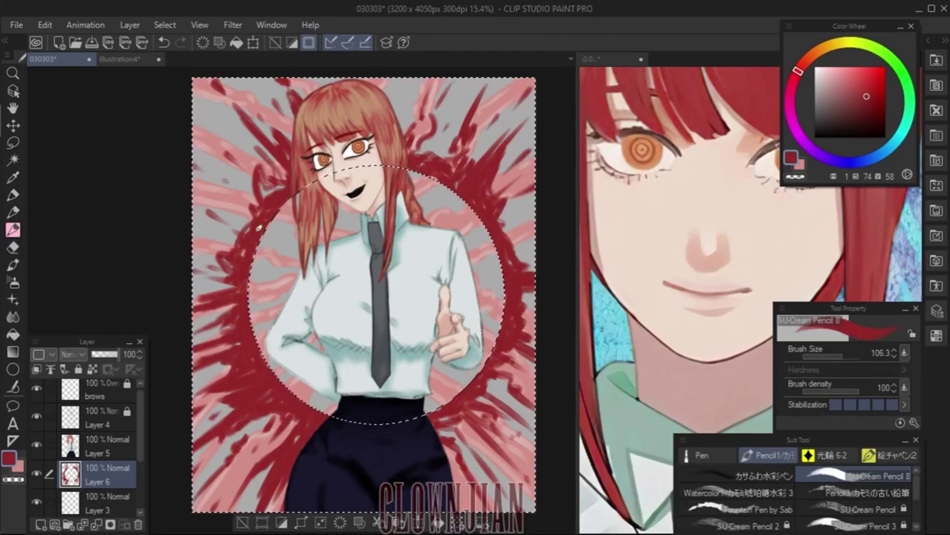
pyautogui.hotkey('ctrl', 'z')
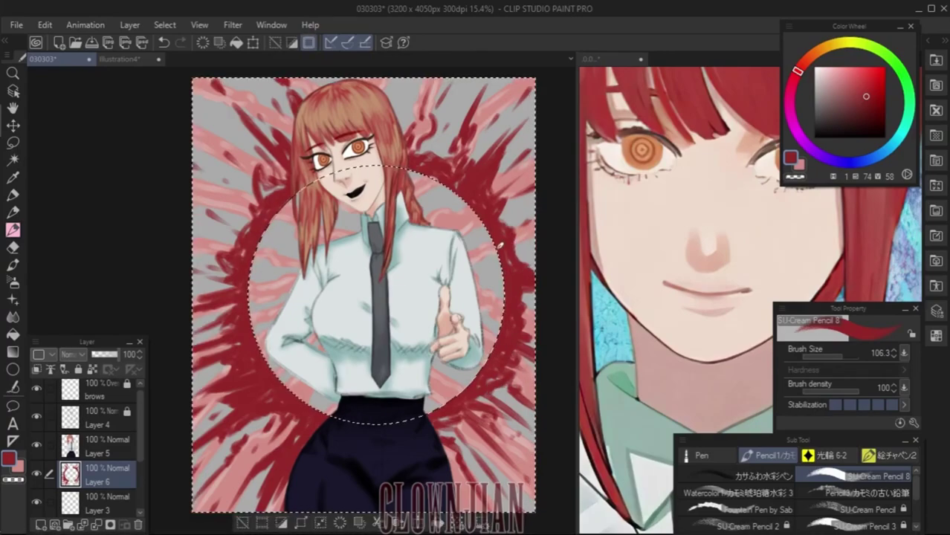
# Step: Paint light pink highlights on the dark red splatter on another new layer and set its blending mode to Vivid light
pyautogui.hotkey('ctrl', 'shift', 'n')
pyautogui.keyDown('alt'); pyautogui.click(276, 484); pyautogui.keyUp('alt')
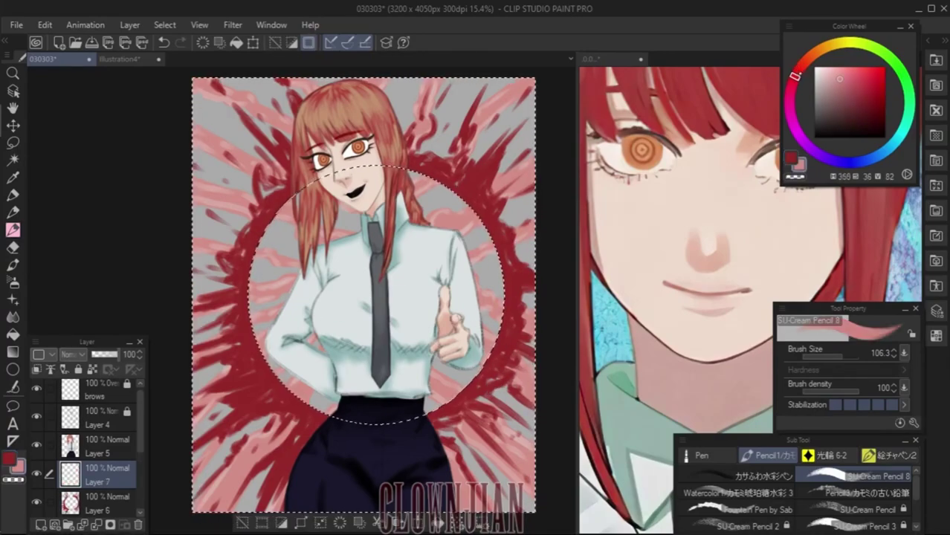
pyautogui.hotkey('alt', 'shift', 'o')
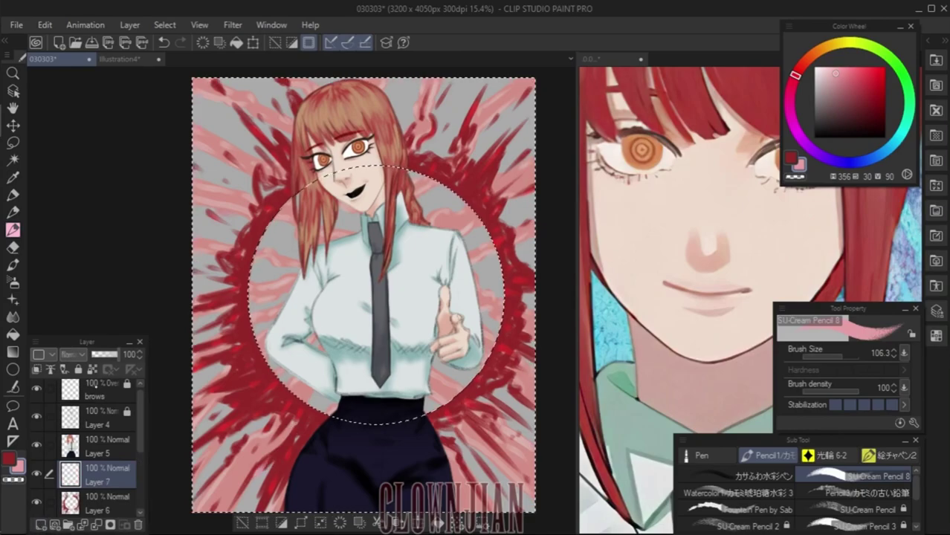
pyautogui.hotkey('shift', '-')
pyautogui.hotkey('shift', '-')
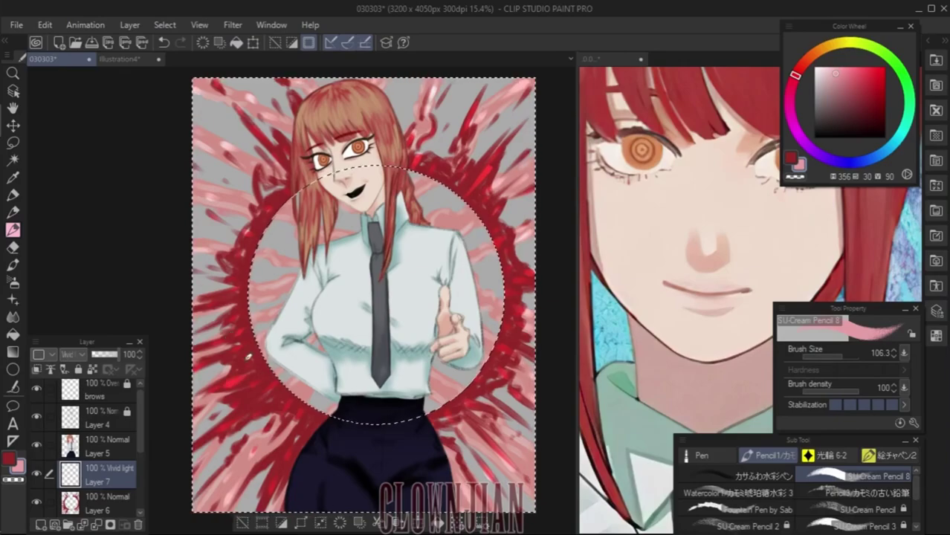
# Step: Clear the selection and merge the circle, splatter and highlight layers into the rays on Layer 2
pyautogui.click(242, 522)
pyautogui.scroll(-3, 97, 446)
pyautogui.click(104, 392)
pyautogui.scroll(1, 106, 421)
pyautogui.hotkey('ctrl', 'shift', 'n')
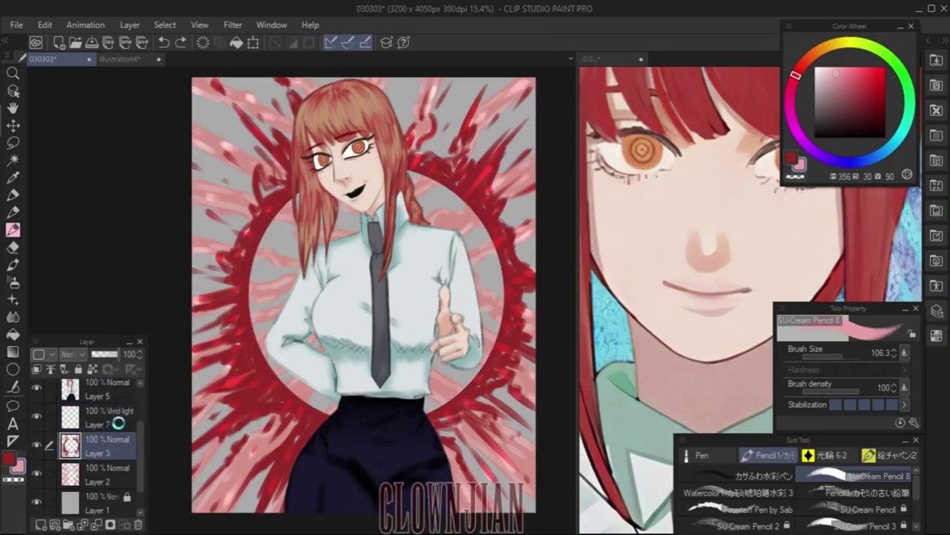
pyautogui.hotkey('ctrl', 'e')
pyautogui.hotkey('ctrl', 'e')
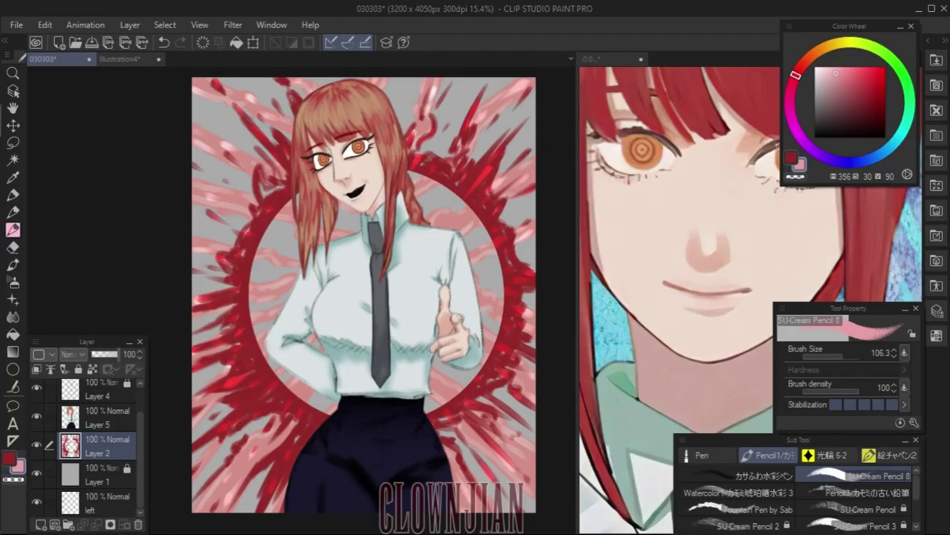
# Step: Add a new layer beneath the rays and fill it with a vertical Blue sky gradient
pyautogui.hotkey('ctrl', 'shift', 'n')
pyautogui.press('g')
pyautogui.moveTo(410, 95); pyautogui.dragTo(413, 256)
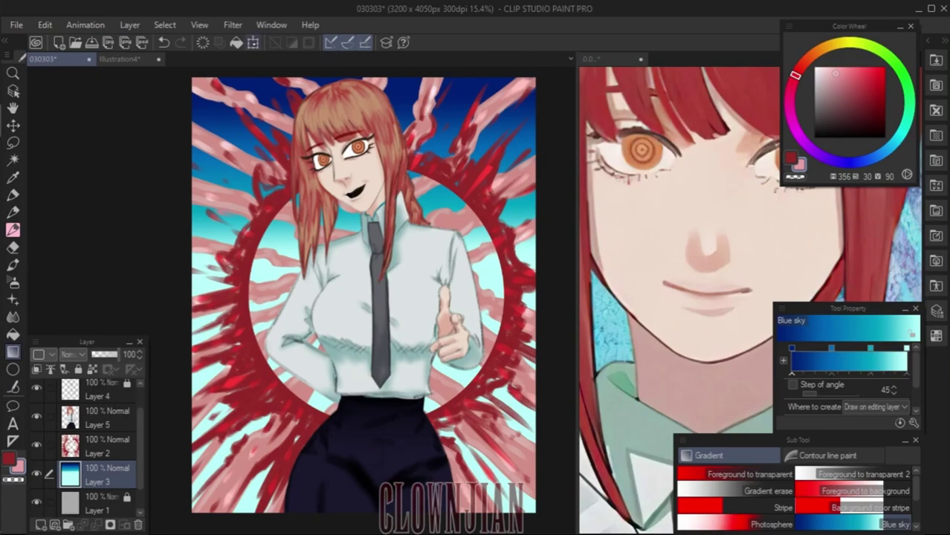
pyautogui.hotkey('ctrl', 'z')
pyautogui.hotkey('ctrl', 'y')
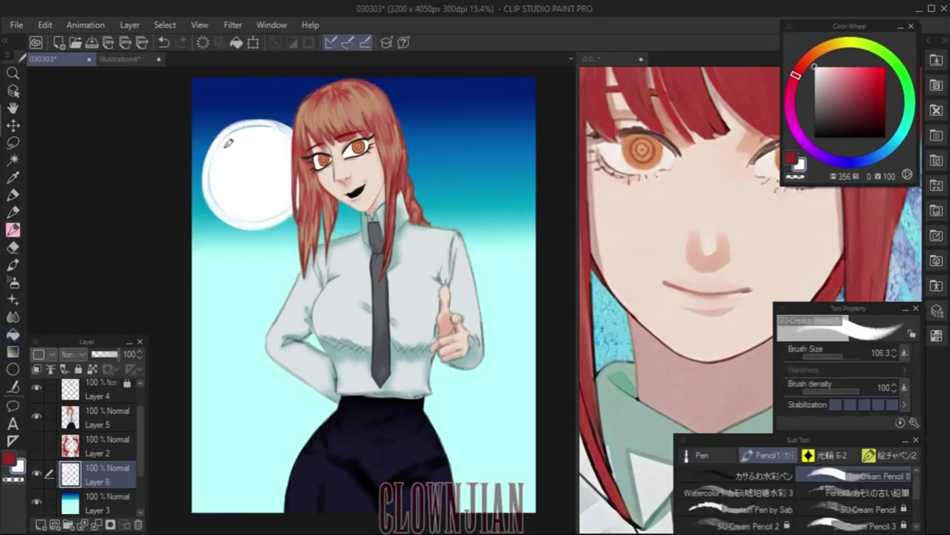
# Step: Rough in a white astronaut silhouette with a round helmet beside the figure, using a smaller brush and hiding the coloured figure
pyautogui.moveTo(228, 144); pyautogui.dragTo(246, 215)
pyautogui.moveTo(247, 126); pyautogui.dragTo(268, 220)
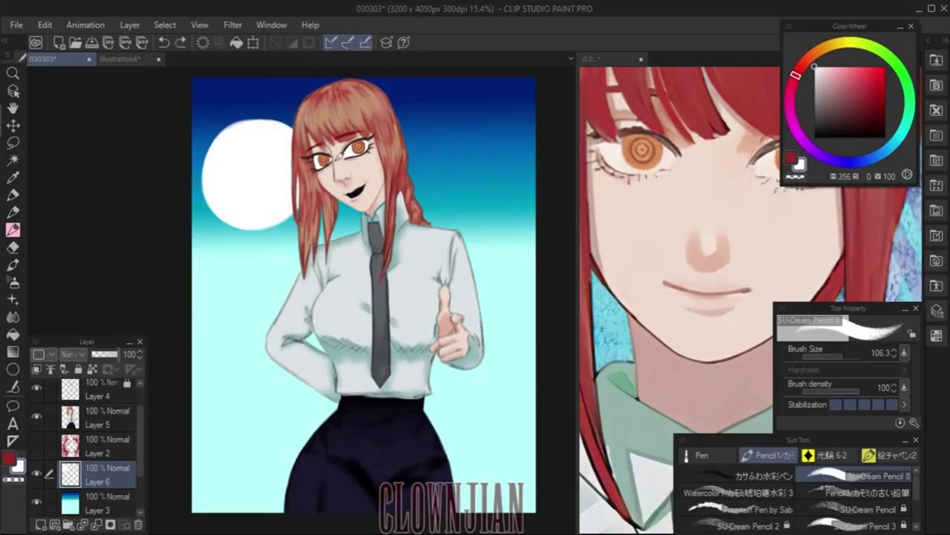
pyautogui.press('[')
pyautogui.press('[')
pyautogui.press('[')
pyautogui.press('shift')
pyautogui.moveTo(288, 128); pyautogui.dragTo(288, 77)
pyautogui.moveTo(37, 411); pyautogui.dragTo(36, 445)
pyautogui.moveTo(312, 209)
pyautogui.mouseDown()
pyautogui.moveTo(327, 230)
pyautogui.moveTo(327, 275)
pyautogui.moveTo(357, 327)
pyautogui.mouseUp()
pyautogui.moveTo(236, 239)
pyautogui.mouseDown()
pyautogui.moveTo(322, 232)
pyautogui.moveTo(208, 211)
pyautogui.moveTo(222, 243)
pyautogui.moveTo(227, 416)
pyautogui.moveTo(276, 410)
pyautogui.moveTo(199, 422)
pyautogui.moveTo(245, 461)
pyautogui.moveTo(242, 482)
pyautogui.moveTo(242, 435)
pyautogui.mouseUp()
# Step: Handwrite the theme ideas, starting with "Astronaut", in white with Fountain Pen by Sab, and name the sketch layer astronaunt
pyautogui.click(740, 510)
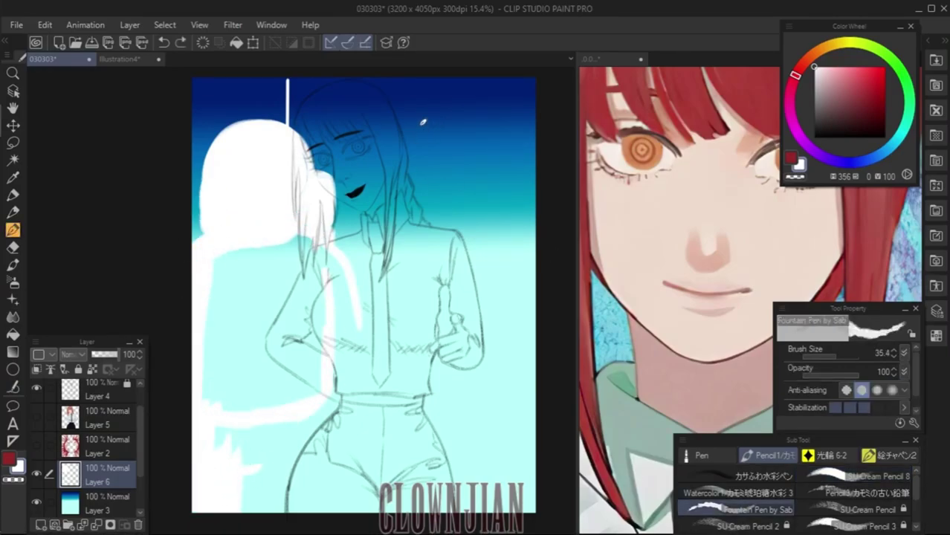
pyautogui.moveTo(414, 141); pyautogui.dragTo(497, 133)
pyautogui.moveTo(438, 173); pyautogui.dragTo(498, 198)
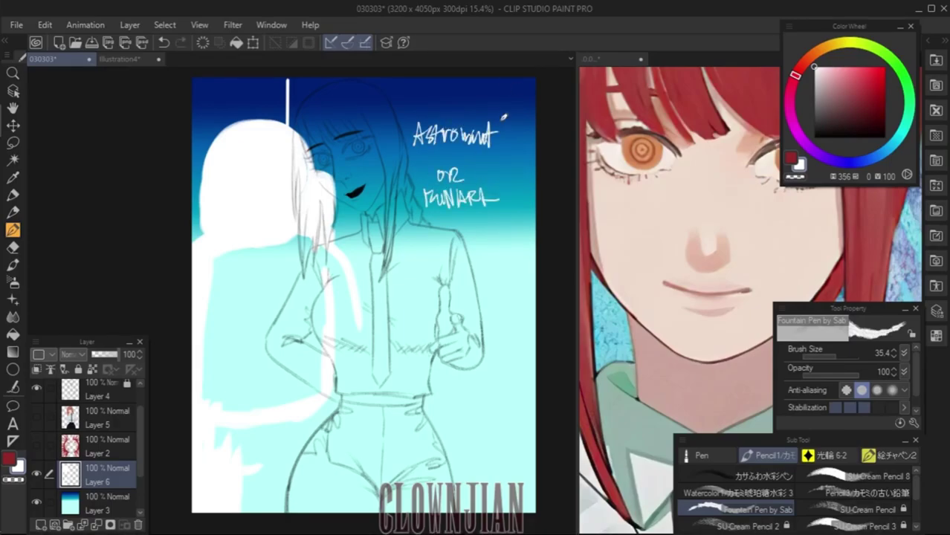
pyautogui.press('Return')
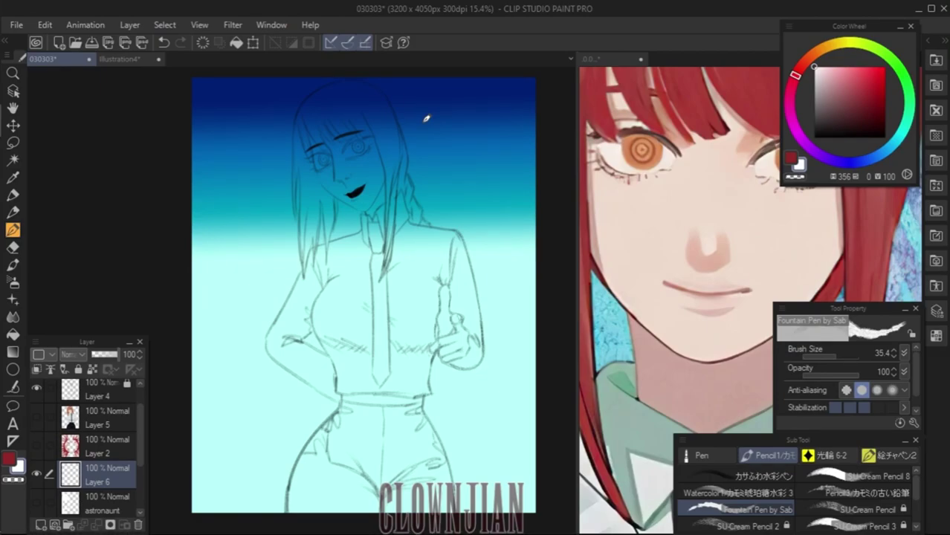
# Step: Browse the brush groups and pick the Bloodstain 2 decoration brush with the cross shapes
pyautogui.moveTo(423, 146)
pyautogui.mouseDown()
pyautogui.moveTo(468, 129)
pyautogui.moveTo(432, 161)
pyautogui.moveTo(480, 210)
pyautogui.mouseUp()
pyautogui.click(825, 455)
pyautogui.click(889, 455)
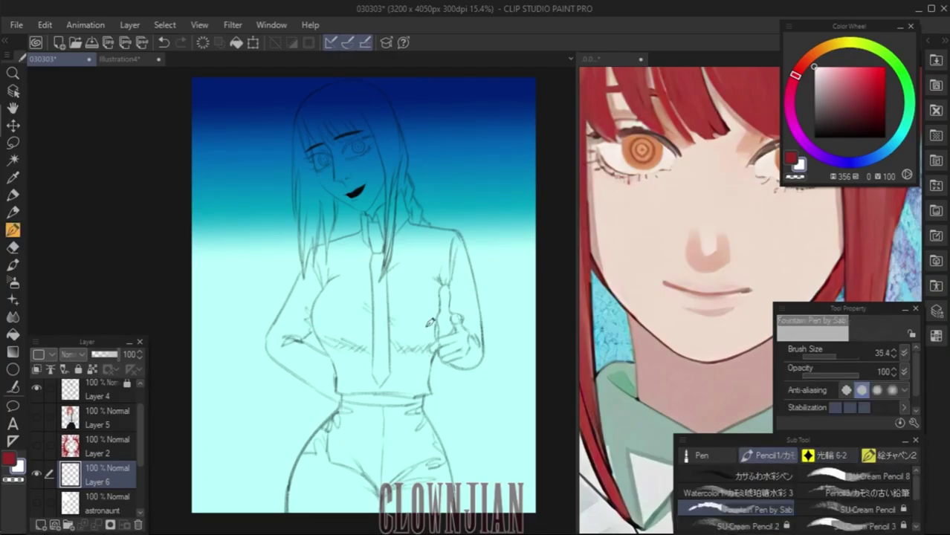
pyautogui.click(877, 492)
pyautogui.click(825, 455)
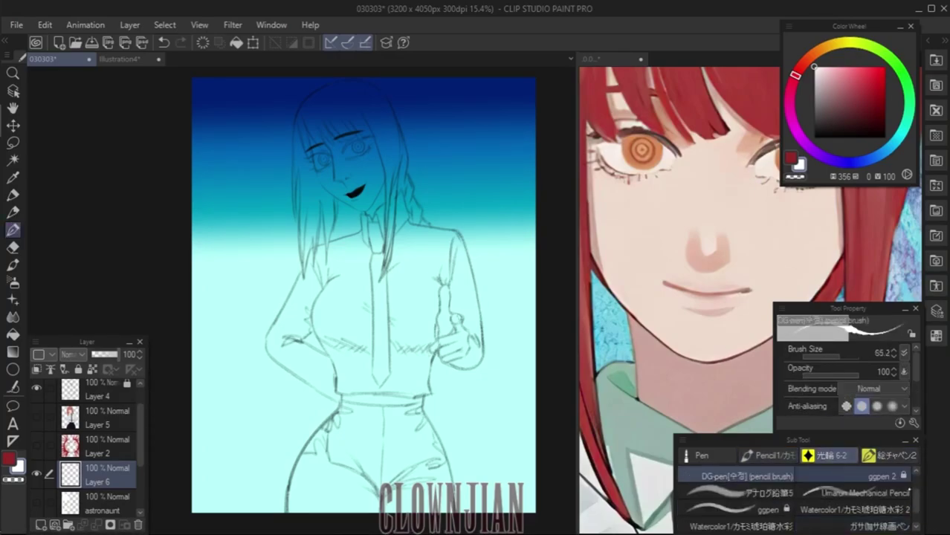
pyautogui.scroll(2, 795, 491)
pyautogui.click(777, 476)
pyautogui.press('b')
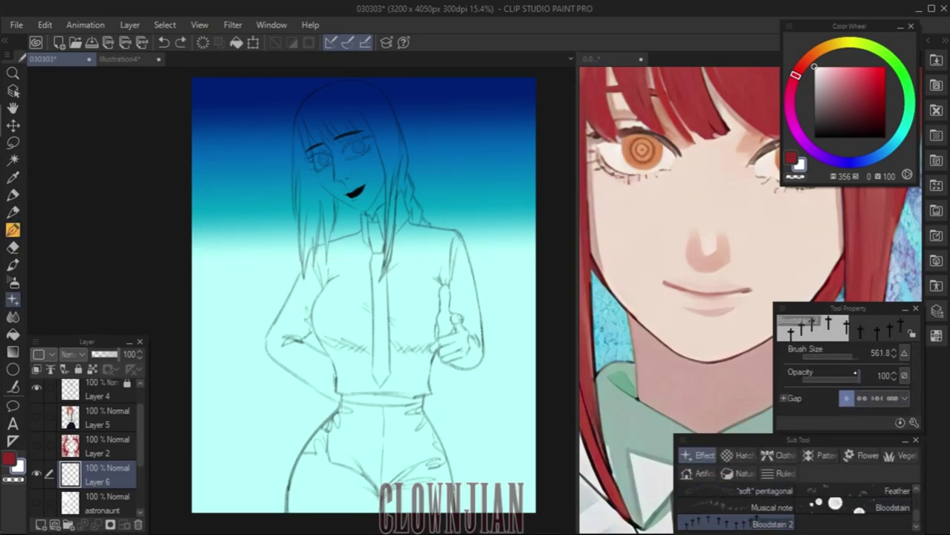
# Step: Set the Bloodstain 2 brush tip's thickness to 60 in its detailed settings and clear the view of the canvas
pyautogui.click(914, 423)
pyautogui.click(370, 236)
pyautogui.click(359, 223)
pyautogui.moveTo(531, 284); pyautogui.dragTo(521, 285)
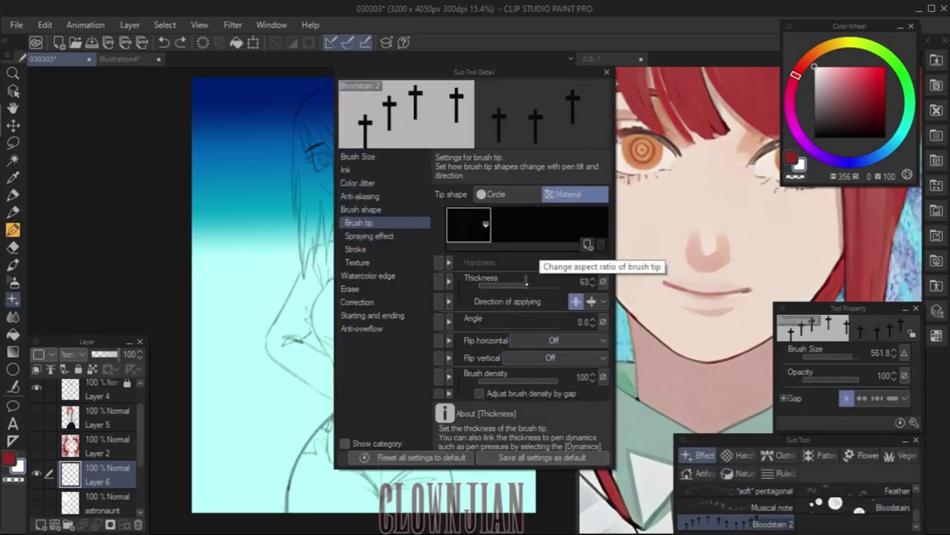
pyautogui.moveTo(483, 71); pyautogui.dragTo(736, 89)
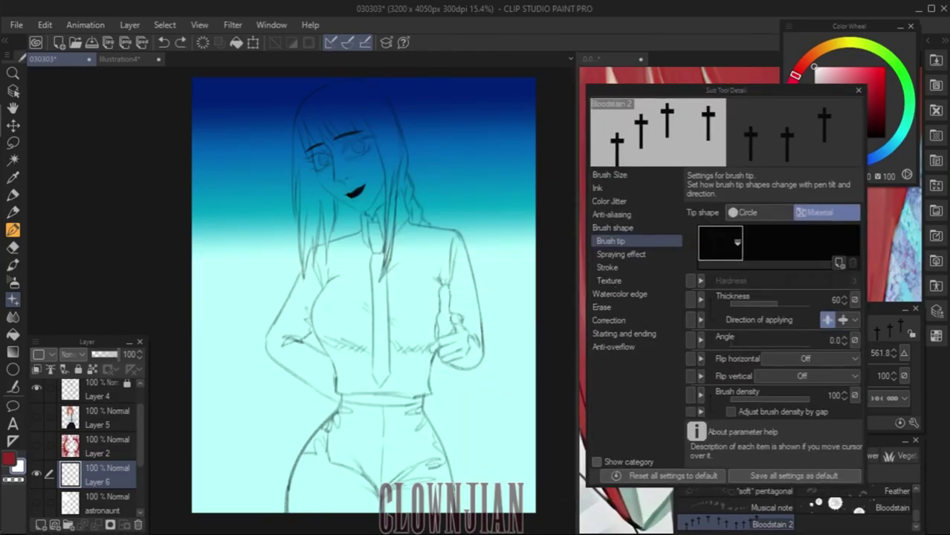
# Step: Set the cross brush's stroke gap to 104.3 with velocity correction off, checking the spacing with test strokes on the canvas
pyautogui.click(607, 266)
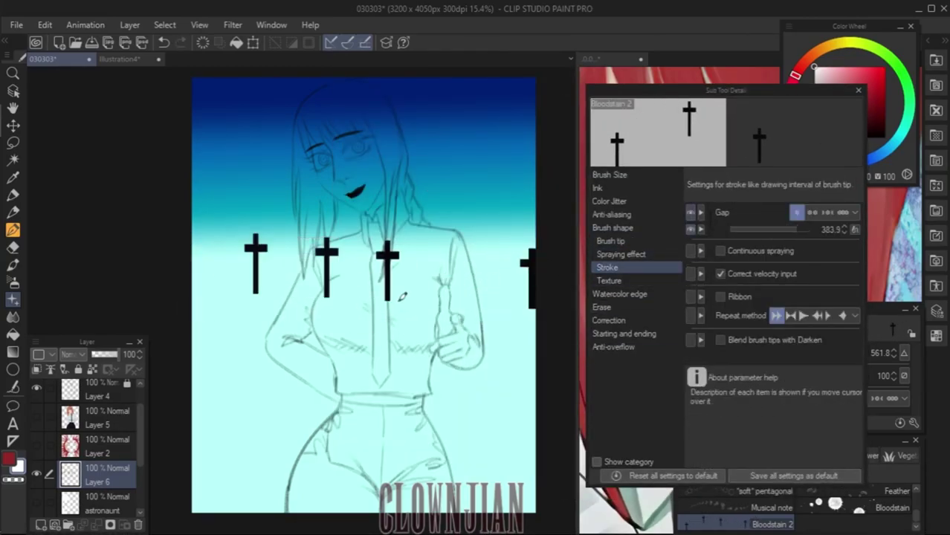
pyautogui.moveTo(795, 230); pyautogui.dragTo(774, 230)
pyautogui.click(855, 229)
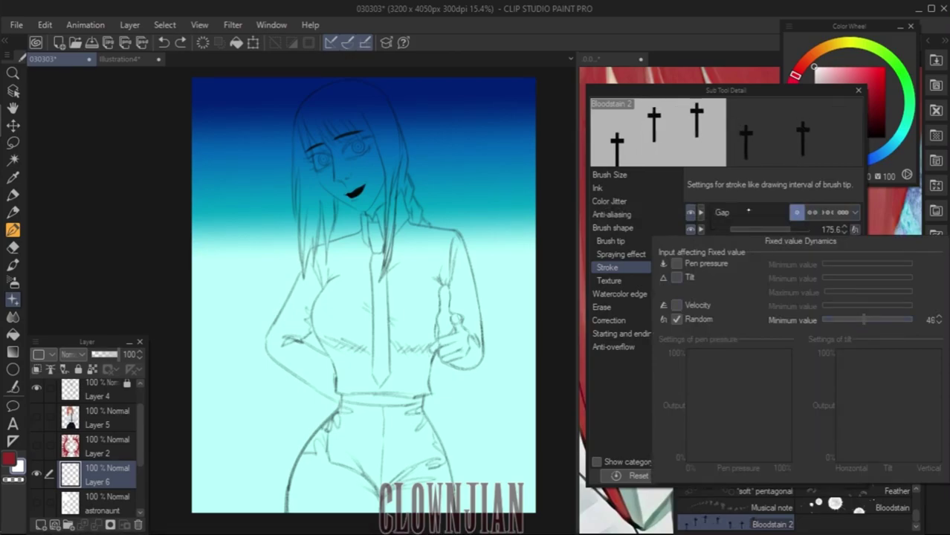
pyautogui.moveTo(520, 266); pyautogui.dragTo(187, 265)
pyautogui.moveTo(777, 229); pyautogui.dragTo(751, 230)
pyautogui.hotkey('ctrl', 'z')
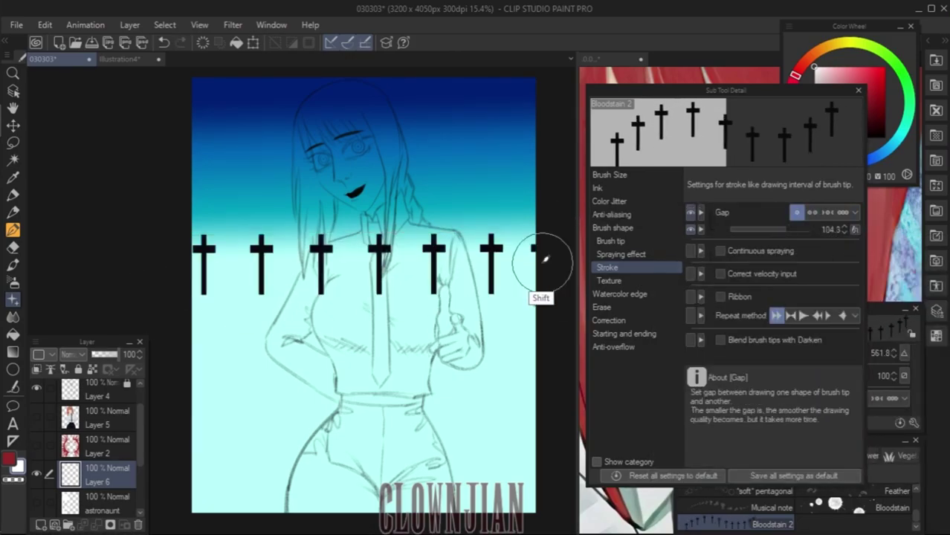
pyautogui.press('Escape')
pyautogui.click(355, 350)
pyautogui.hotkey('ctrl', 'shift', 'n')
pyautogui.moveTo(323, 350); pyautogui.dragTo(388, 350)
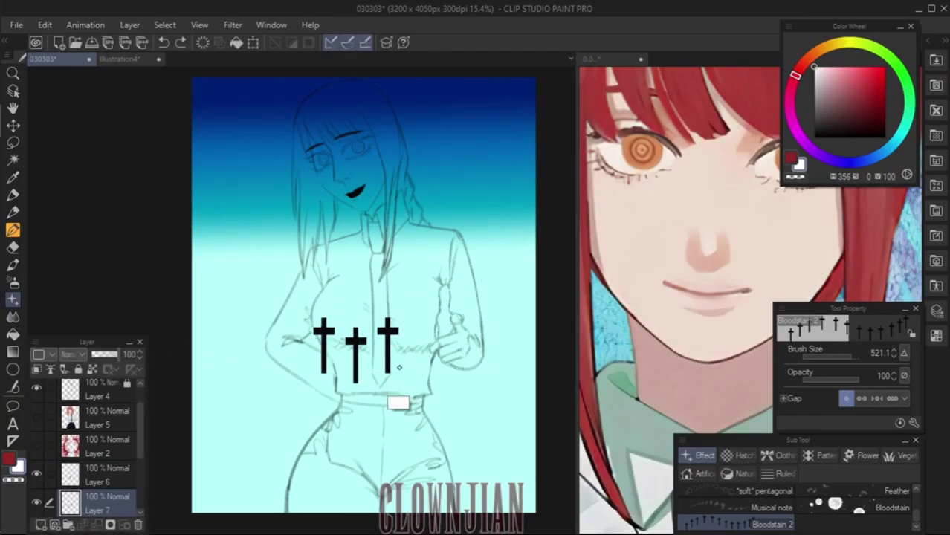
pyautogui.hotkey('ctrl', 'z')
pyautogui.click(213, 262)
pyautogui.hotkey('ctrl', 'z')
pyautogui.click(355, 355)
pyautogui.hotkey('ctrl', 'z')
pyautogui.hotkey('ctrl', 'z')
# Step: Stamp a straight row of black crosses across the canvas at waist height on Layer 6, and try scaling the row down
pyautogui.keyDown('shift'); pyautogui.click(548, 357); pyautogui.keyUp('shift')
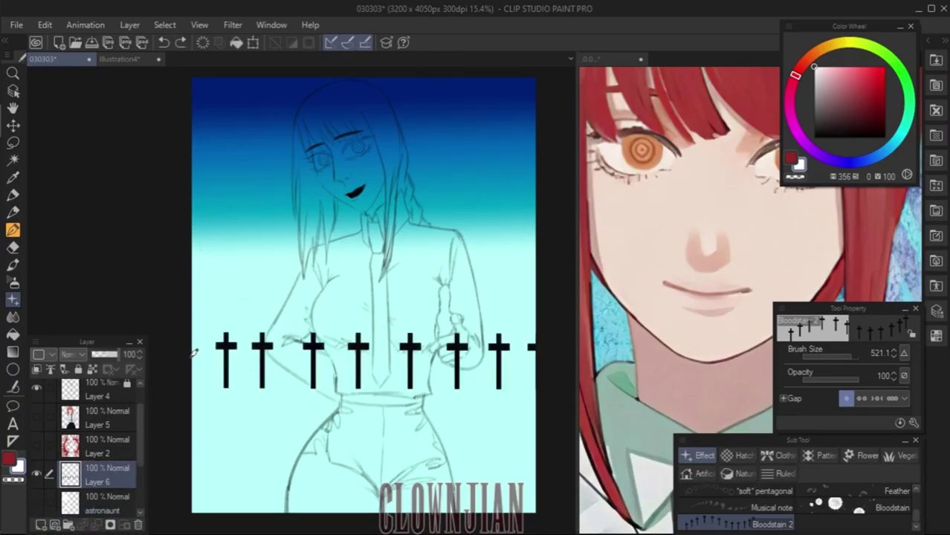
pyautogui.hotkey('ctrl', 't')
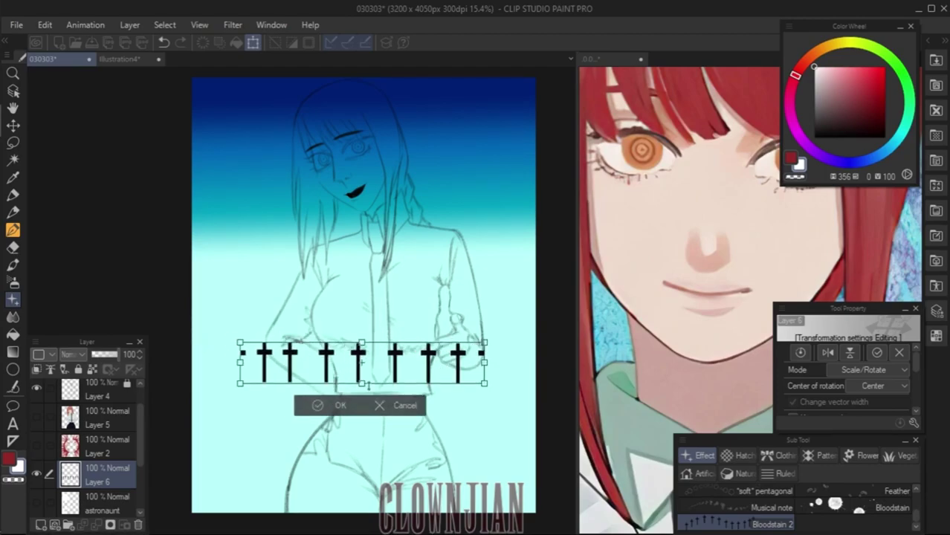
pyautogui.press('Escape')
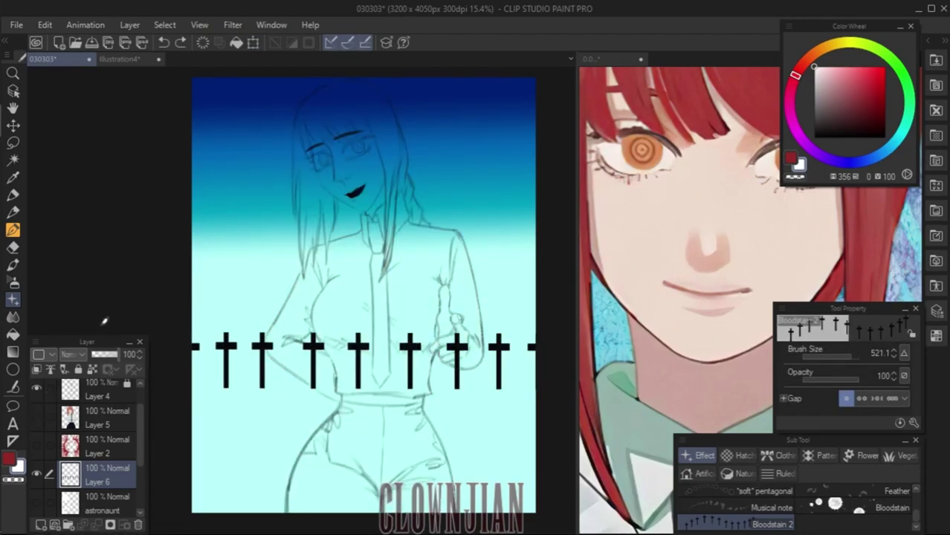
# Step: Try stamping two more rows of crosses on a new layer above the existing row
pyautogui.hotkey('ctrl', 'shift', 'n')
pyautogui.keyDown('shift'); pyautogui.click(195, 312); pyautogui.keyUp('shift')
pyautogui.keyDown('shift'); pyautogui.click(190, 257); pyautogui.keyUp('shift')
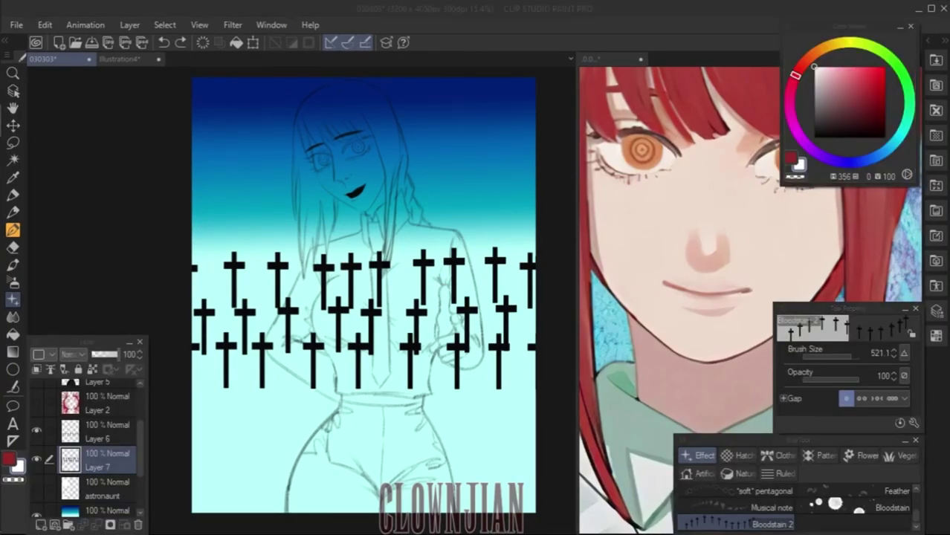
pyautogui.hotkey('ctrl', 'z')
pyautogui.hotkey('ctrl', 'z')
pyautogui.hotkey('ctrl', 'z')
pyautogui.hotkey('ctrl', 'z')
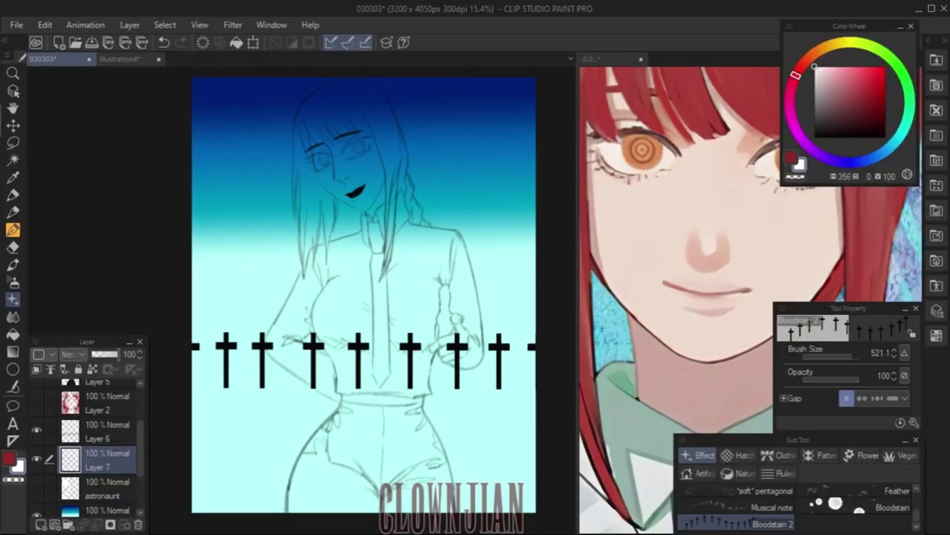
# Step: Stamp a row of crosses across the top of the canvas and place two duplicates of it below at even spacing
pyautogui.keyDown('shift'); pyautogui.click(577, 135); pyautogui.keyUp('shift')
pyautogui.click(130, 25)
pyautogui.click(164, 123)
pyautogui.hotkey('ctrl', 't')
pyautogui.moveTo(392, 129); pyautogui.dragTo(393, 253)
pyautogui.click(344, 226)
pyautogui.click(130, 25)
pyautogui.click(164, 123)
pyautogui.hotkey('ctrl', 't')
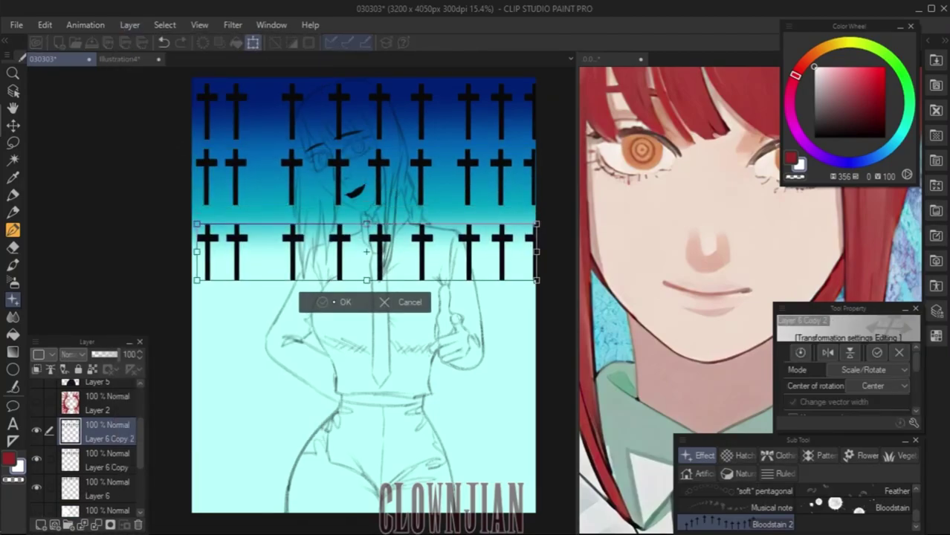
pyautogui.press('Return')
# Step: Merge the three cross rows, duplicate them below to make six rows, and merge everything into Layer 6
pyautogui.hotkey('ctrl', 'e')
pyautogui.hotkey('ctrl', 'e')
pyautogui.hotkey('ctrl', 'j')
pyautogui.hotkey('ctrl', 't')
pyautogui.moveTo(400, 204); pyautogui.dragTo(434, 349)
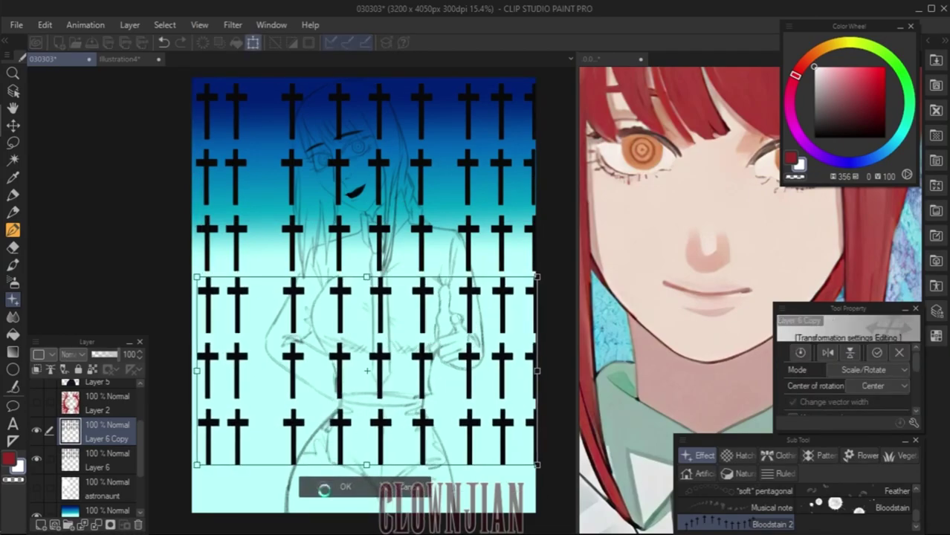
pyautogui.press('Return')
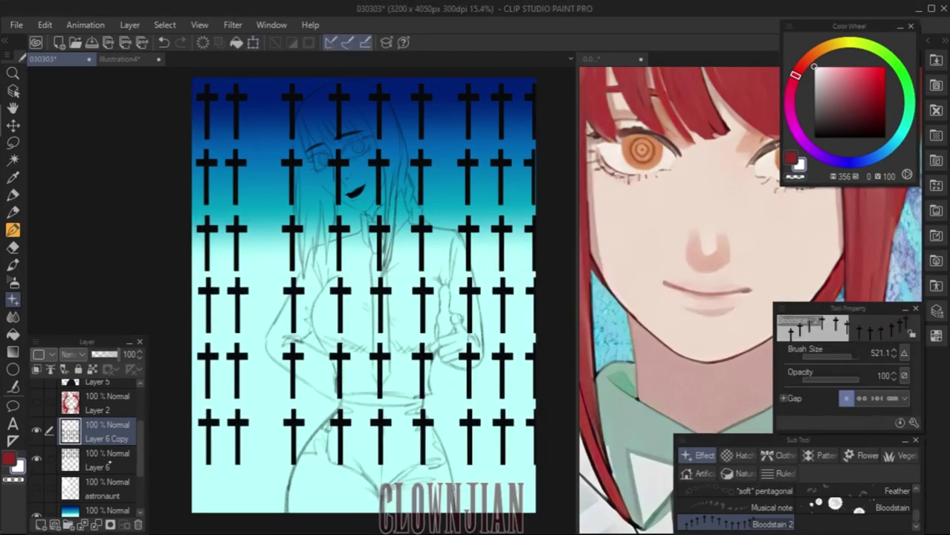
pyautogui.hotkey('ctrl', 'e')
# Step: Distort the cross grid with Free Transform, moving its corners towards a receding perspective
pyautogui.hotkey('ctrl', 't')
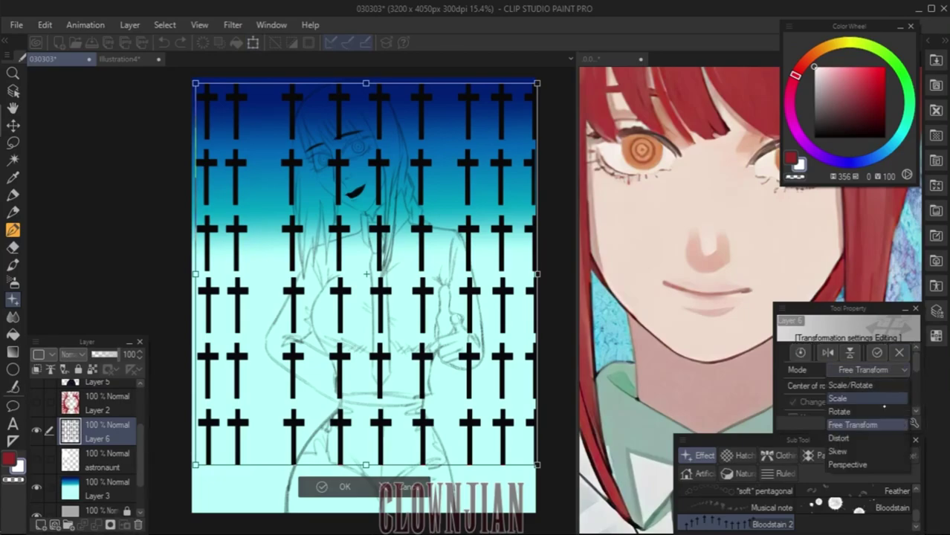
pyautogui.moveTo(366, 465); pyautogui.dragTo(366, 496)
pyautogui.moveTo(195, 83); pyautogui.dragTo(245, 119)
pyautogui.moveTo(537, 82); pyautogui.dragTo(489, 197)
pyautogui.moveTo(537, 465); pyautogui.dragTo(569, 472)
pyautogui.moveTo(195, 497); pyautogui.dragTo(159, 413)
pyautogui.moveTo(269, 201); pyautogui.dragTo(186, 121)
pyautogui.moveTo(488, 197); pyautogui.dragTo(556, 122)
pyautogui.moveTo(569, 471); pyautogui.dragTo(551, 398)
pyautogui.scroll(-1, 499, 436)
pyautogui.scroll(1, 476, 380)
# Step: Refine the cross grid's perspective so the rows grow larger towards the bottom and fill the canvas, and apply the transform
pyautogui.moveTo(195, 139); pyautogui.dragTo(336, 98)
pyautogui.moveTo(172, 425); pyautogui.dragTo(209, 383)
pyautogui.moveTo(550, 519); pyautogui.dragTo(552, 377)
pyautogui.moveTo(434, 97); pyautogui.dragTo(446, 85)
pyautogui.moveTo(336, 97); pyautogui.dragTo(251, 89)
pyautogui.moveTo(446, 86); pyautogui.dragTo(502, 88)
pyautogui.moveTo(384, 98); pyautogui.dragTo(378, 89)
pyautogui.scroll(-1, 439, 446)
pyautogui.hotkey('ctrl', 'z')
pyautogui.hotkey('ctrl', 'z')
pyautogui.scroll(-1, 282, 303)
pyautogui.moveTo(550, 386); pyautogui.dragTo(579, 390)
pyautogui.moveTo(276, 384); pyautogui.dragTo(278, 452)
pyautogui.press('Return')
# Step: Lasso-select part of the cross grid and widen it towards the canvas's left edge with Free Transform
pyautogui.press('m')
pyautogui.moveTo(363, 445)
pyautogui.mouseDown()
pyautogui.moveTo(490, 416)
pyautogui.moveTo(487, 446)
pyautogui.mouseUp()
pyautogui.hotkey('ctrl', 't')
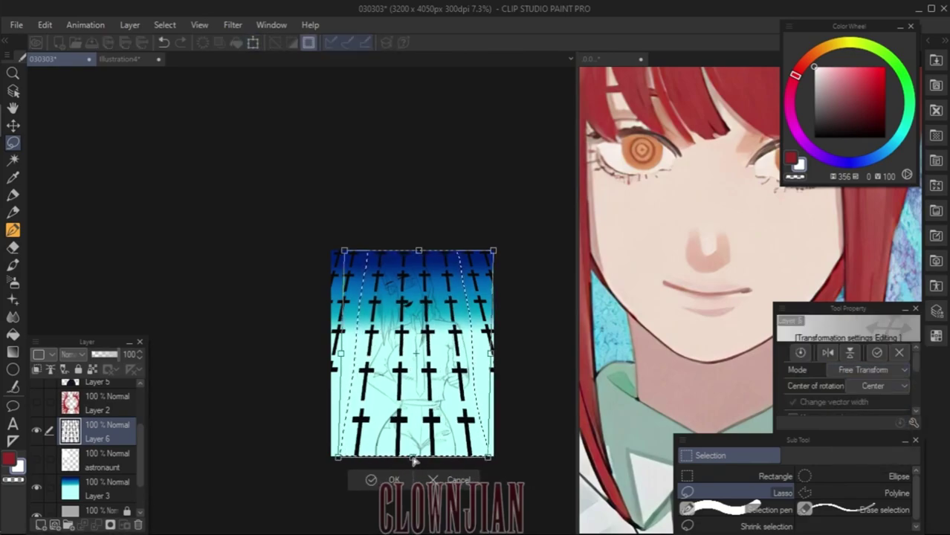
pyautogui.moveTo(337, 356); pyautogui.dragTo(330, 356)
pyautogui.press('Return')
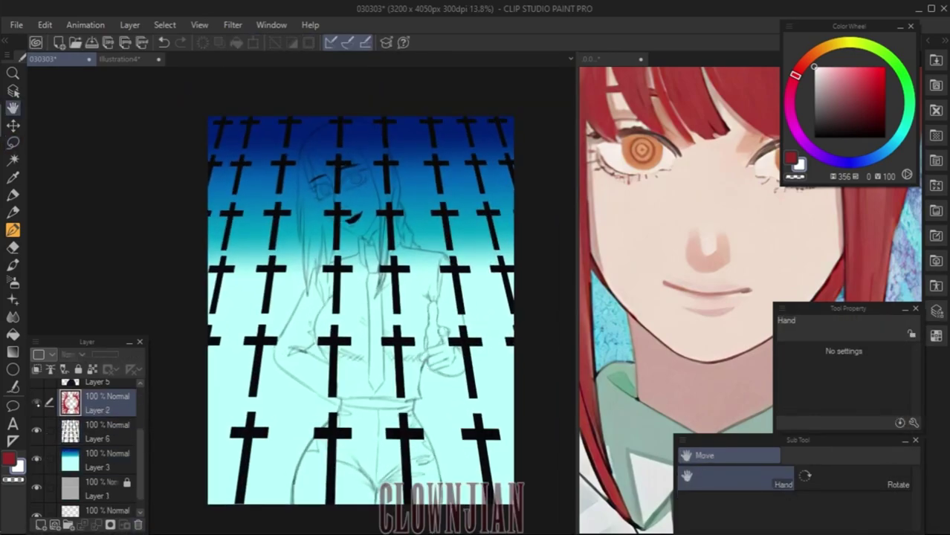
# Step: Move the crosses on Layer 6 above the splatter on Layer 2 in Overlay mode, with the coloured character visible
pyautogui.click(104, 469)
pyautogui.moveTo(104, 468); pyautogui.dragTo(105, 442)
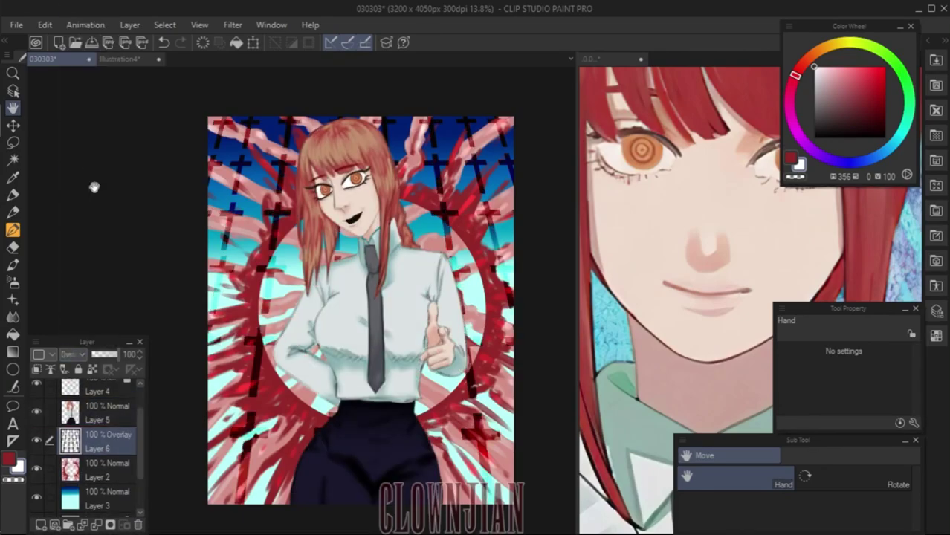
# Step: Set up a new topmost Layer 7 in Add (Glow) mode and ready the Kaze_Fude 2 pen with a muted gold colour
pyautogui.scroll(2, 90, 417)
pyautogui.click(104, 392)
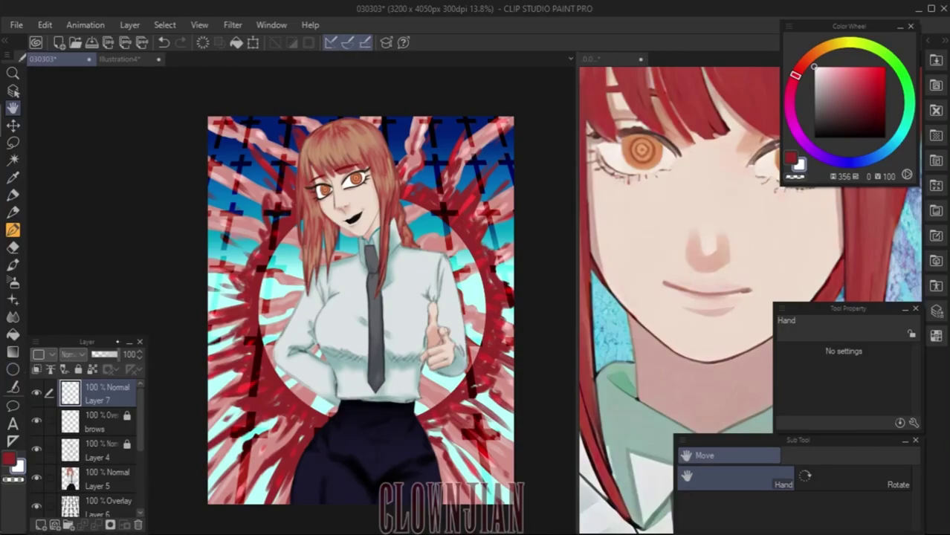
pyautogui.press('p')
pyautogui.press('p')
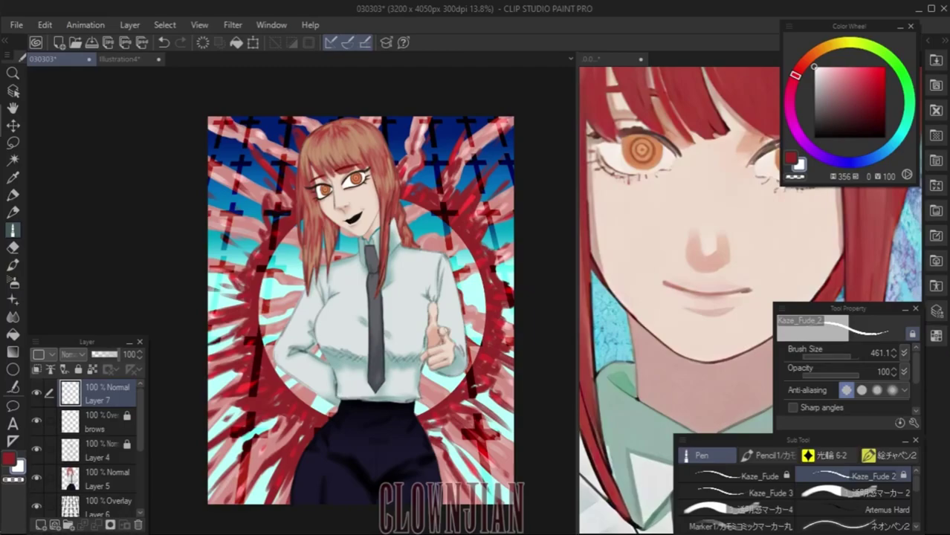
pyautogui.click(70, 354)
pyautogui.click(87, 163)
pyautogui.keyDown('alt'); pyautogui.click(261, 189); pyautogui.keyUp('alt')
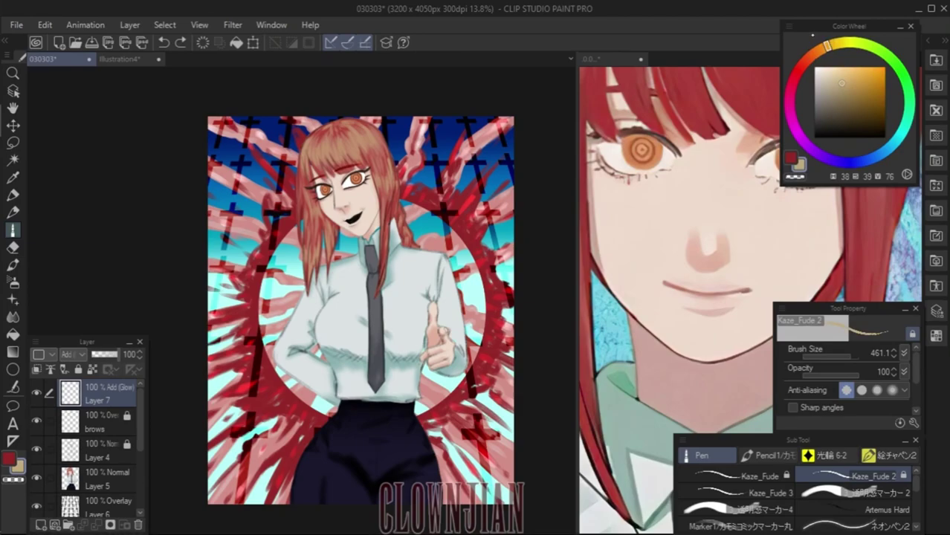
# Step: Draw thin glowing, wavy ribbons around the character's hair, arms and hips on Layer 7 with the Kaze_Fude 2 pen at size 588.9
pyautogui.moveTo(232, 157); pyautogui.dragTo(297, 224)
pyautogui.moveTo(446, 264); pyautogui.dragTo(492, 237)
pyautogui.moveTo(217, 305); pyautogui.dragTo(286, 402)
pyautogui.moveTo(358, 444)
pyautogui.mouseDown()
pyautogui.moveTo(437, 443)
pyautogui.moveTo(498, 427)
pyautogui.mouseUp()
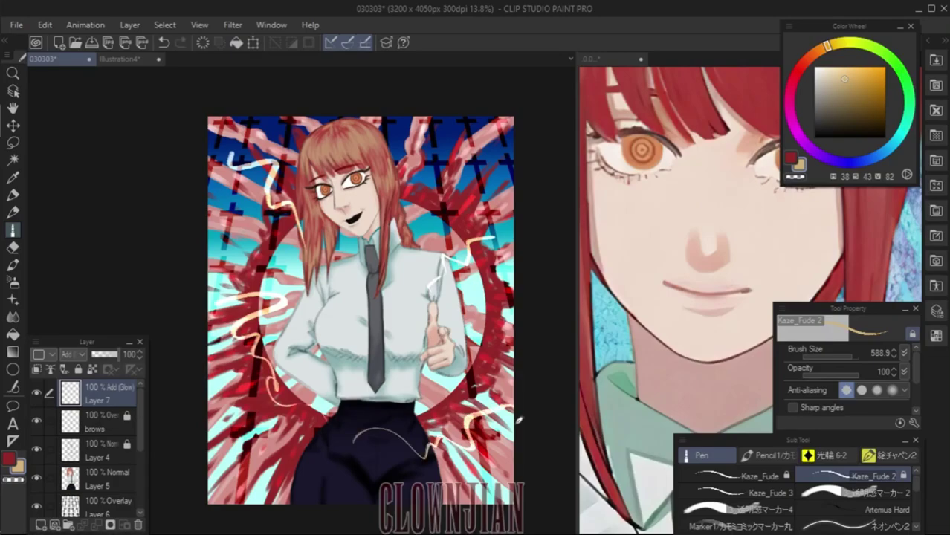
pyautogui.moveTo(427, 438); pyautogui.dragTo(301, 468)
pyautogui.moveTo(325, 262); pyautogui.dragTo(264, 381)
pyautogui.hotkey('ctrl', 'z')
pyautogui.moveTo(210, 257); pyautogui.dragTo(320, 375)
pyautogui.hotkey('ctrl', 'z')
pyautogui.moveTo(210, 223); pyautogui.dragTo(327, 360)
pyautogui.moveTo(212, 119); pyautogui.dragTo(307, 158)
pyautogui.moveTo(324, 119); pyautogui.dragTo(304, 275)
pyautogui.moveTo(216, 145); pyautogui.dragTo(312, 119)
pyautogui.moveTo(503, 195); pyautogui.dragTo(434, 302)
pyautogui.moveTo(476, 120); pyautogui.dragTo(491, 234)
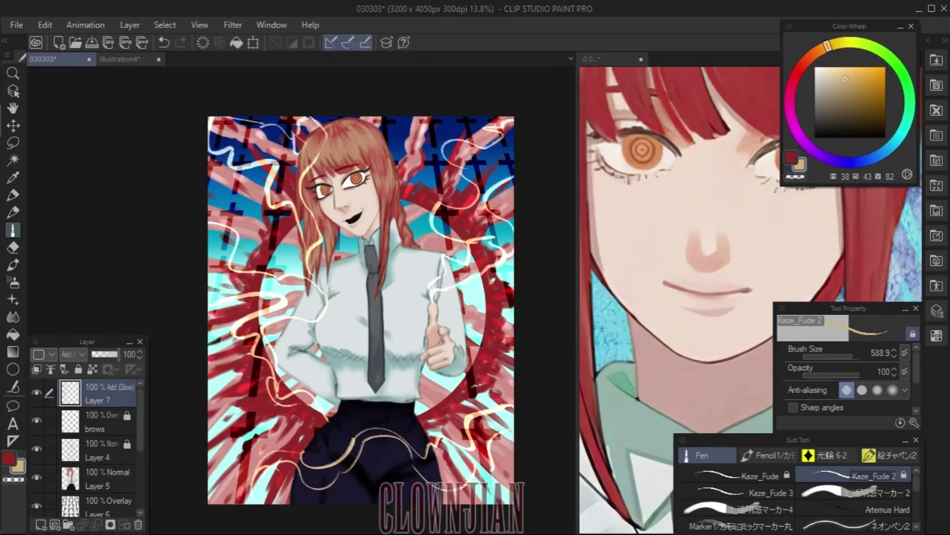
# Step: Thicken the glowing ribbons into broad flame-like shapes around the character with the SU-Cream Pencil 8 at size 106.3
pyautogui.press('p')
pyautogui.moveTo(212, 234)
pyautogui.mouseDown()
pyautogui.moveTo(319, 331)
pyautogui.moveTo(271, 351)
pyautogui.moveTo(293, 420)
pyautogui.moveTo(327, 468)
pyautogui.moveTo(420, 446)
pyautogui.moveTo(470, 457)
pyautogui.moveTo(510, 417)
pyautogui.mouseUp()
pyautogui.moveTo(420, 480); pyautogui.dragTo(510, 417)
pyautogui.moveTo(435, 287)
pyautogui.mouseDown()
pyautogui.moveTo(506, 227)
pyautogui.moveTo(483, 213)
pyautogui.mouseUp()
pyautogui.moveTo(447, 186)
pyautogui.mouseDown()
pyautogui.moveTo(518, 161)
pyautogui.moveTo(509, 119)
pyautogui.mouseUp()
pyautogui.moveTo(316, 246)
pyautogui.mouseDown()
pyautogui.moveTo(275, 179)
pyautogui.moveTo(301, 167)
pyautogui.moveTo(241, 149)
pyautogui.moveTo(290, 134)
pyautogui.mouseUp()
pyautogui.moveTo(223, 257)
pyautogui.mouseDown()
pyautogui.moveTo(231, 227)
pyautogui.moveTo(313, 331)
pyautogui.mouseUp()
pyautogui.moveTo(319, 298); pyautogui.dragTo(256, 275)
pyautogui.moveTo(252, 346); pyautogui.dragTo(320, 424)
pyautogui.moveTo(297, 464)
pyautogui.mouseDown()
pyautogui.moveTo(339, 483)
pyautogui.moveTo(387, 431)
pyautogui.mouseUp()
pyautogui.moveTo(287, 389)
pyautogui.mouseDown()
pyautogui.moveTo(279, 378)
pyautogui.moveTo(290, 333)
pyautogui.mouseUp()
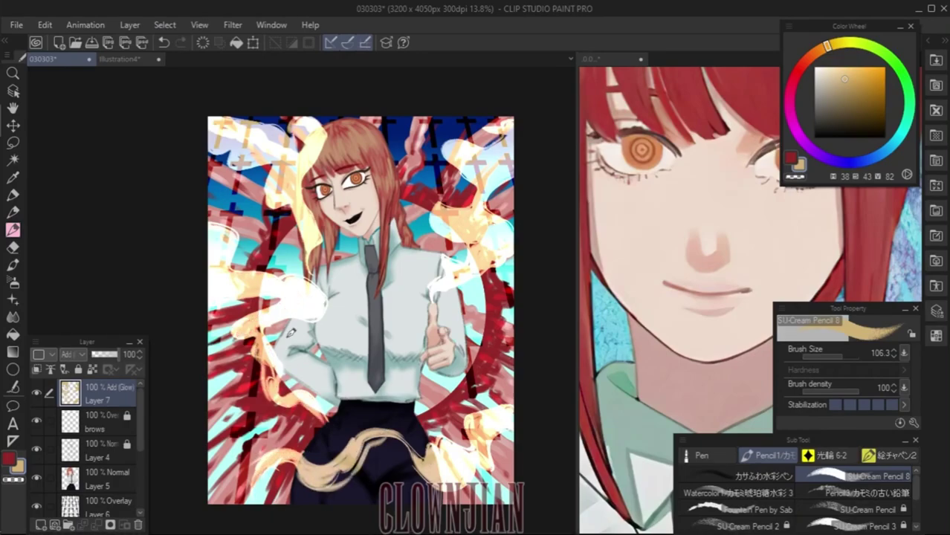
# Step: Add thin glowing swirls over the flames, around the raised hand, the chest, the hair and the hips
pyautogui.moveTo(246, 216); pyautogui.dragTo(223, 257)
pyautogui.moveTo(267, 267); pyautogui.dragTo(216, 316)
pyautogui.moveTo(469, 305)
pyautogui.mouseDown()
pyautogui.moveTo(435, 331)
pyautogui.moveTo(438, 319)
pyautogui.mouseUp()
pyautogui.moveTo(442, 276)
pyautogui.mouseDown()
pyautogui.moveTo(387, 283)
pyautogui.moveTo(445, 290)
pyautogui.mouseUp()
pyautogui.moveTo(472, 175); pyautogui.dragTo(427, 199)
pyautogui.moveTo(495, 287)
pyautogui.mouseDown()
pyautogui.moveTo(446, 328)
pyautogui.moveTo(412, 297)
pyautogui.moveTo(425, 280)
pyautogui.mouseUp()
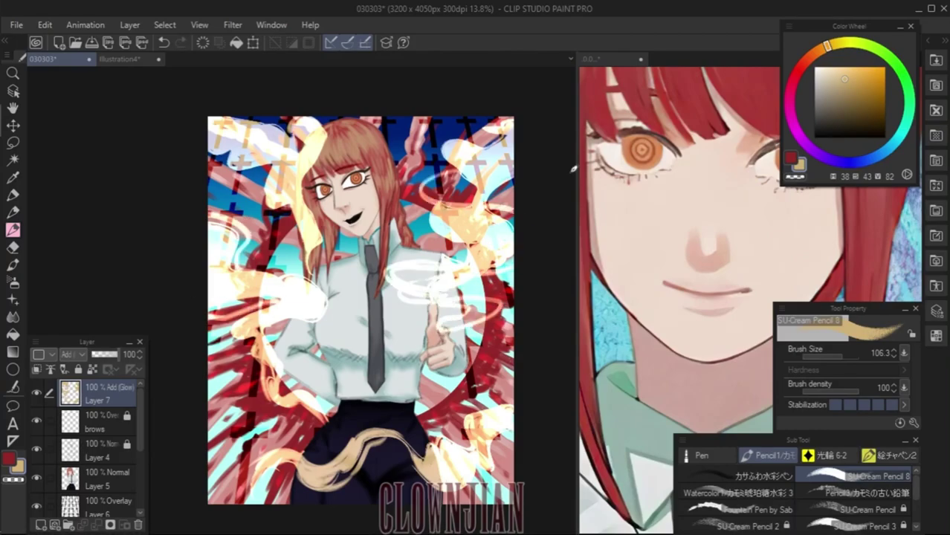
pyautogui.moveTo(268, 119); pyautogui.dragTo(246, 204)
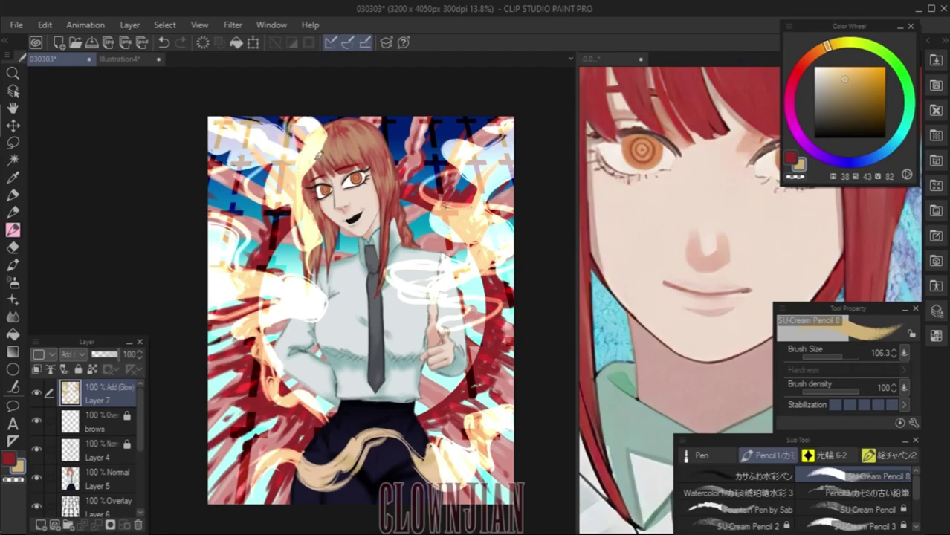
pyautogui.moveTo(328, 119); pyautogui.dragTo(305, 185)
pyautogui.moveTo(330, 446); pyautogui.dragTo(439, 416)
# Step: Duplicate the glowing Layer 7 and apply a Gaussian blur of strength 61.64 to the copy
pyautogui.hotkey('ctrl', 'c')
pyautogui.hotkey('ctrl', 'v')
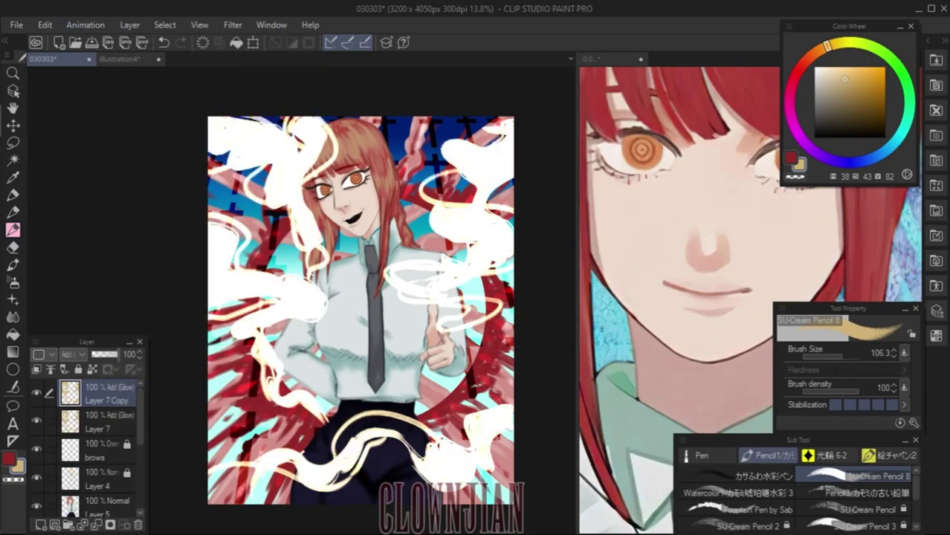
pyautogui.click(232, 24)
pyautogui.moveTo(254, 43)
pyautogui.click(357, 76)
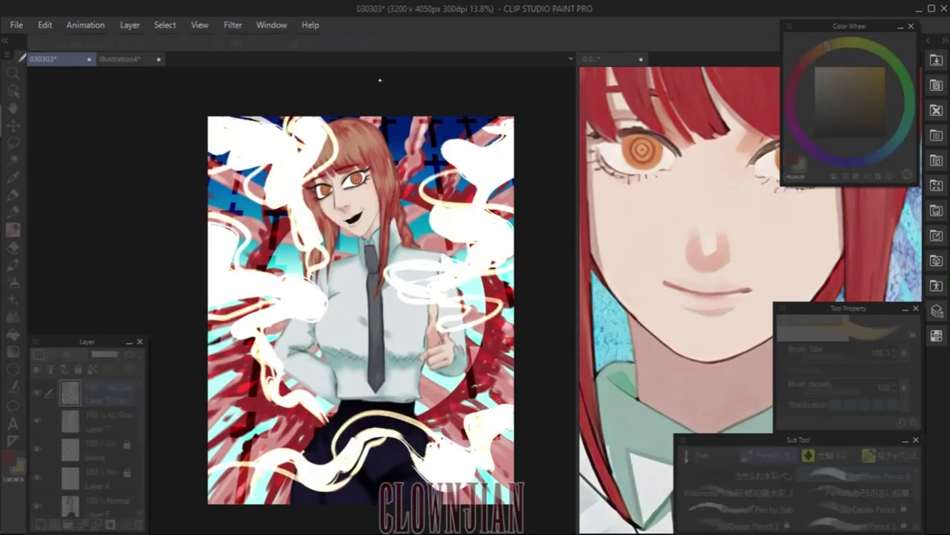
pyautogui.moveTo(282, 279); pyautogui.dragTo(378, 279)
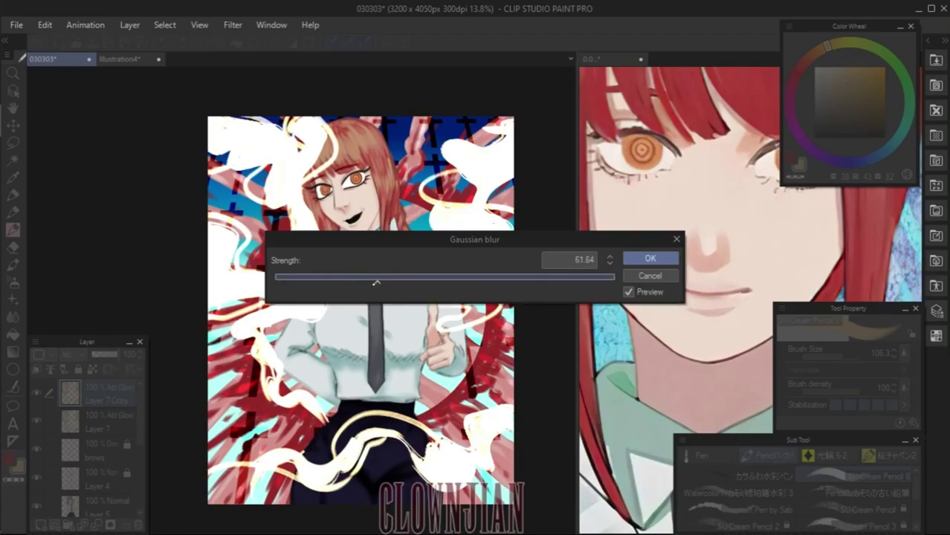
pyautogui.click(651, 258)
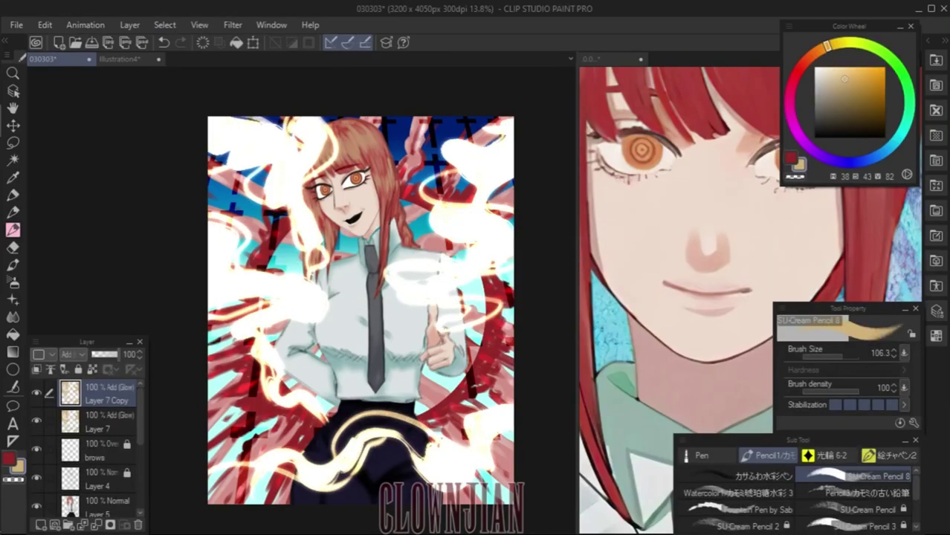
# Step: Set Layer 7 to Normal mode at 26% opacity and its blurred Add (Glow) copy to 77% opacity
pyautogui.click(104, 423)
pyautogui.moveTo(113, 355); pyautogui.dragTo(119, 355)
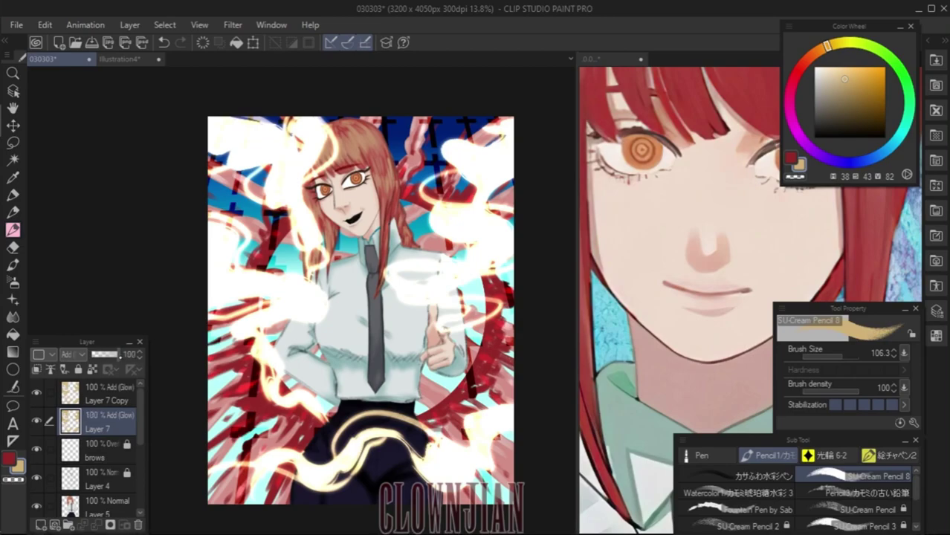
pyautogui.click(71, 354)
pyautogui.click(75, 9)
pyautogui.click(104, 394)
pyautogui.click(106, 354)
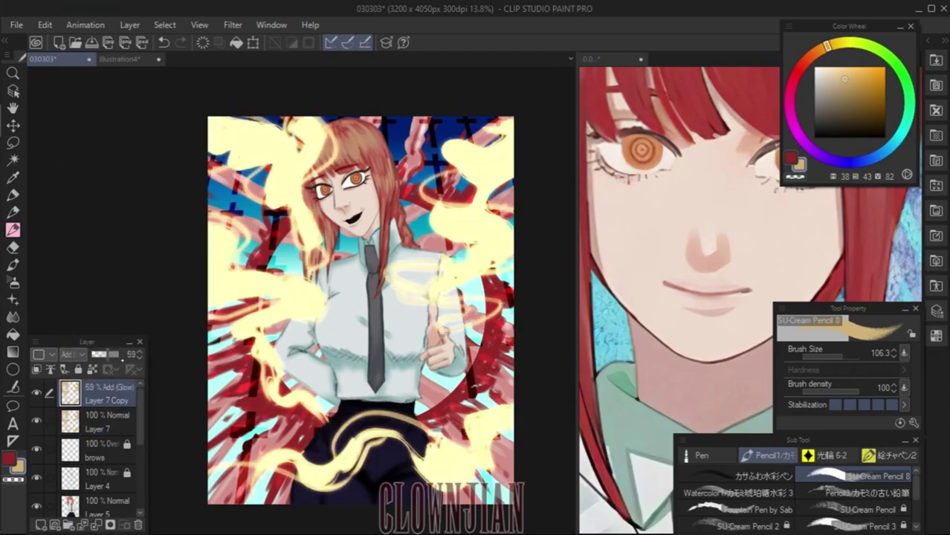
pyautogui.click(104, 422)
pyautogui.moveTo(111, 355)
pyautogui.mouseDown()
pyautogui.moveTo(99, 355)
pyautogui.moveTo(107, 355)
pyautogui.mouseUp()
pyautogui.click(104, 394)
# Step: Write the artist signature in dark navy across the waist on a new Layer 8 and give it a white border effect
pyautogui.hotkey('ctrl', 'shift', 'n')
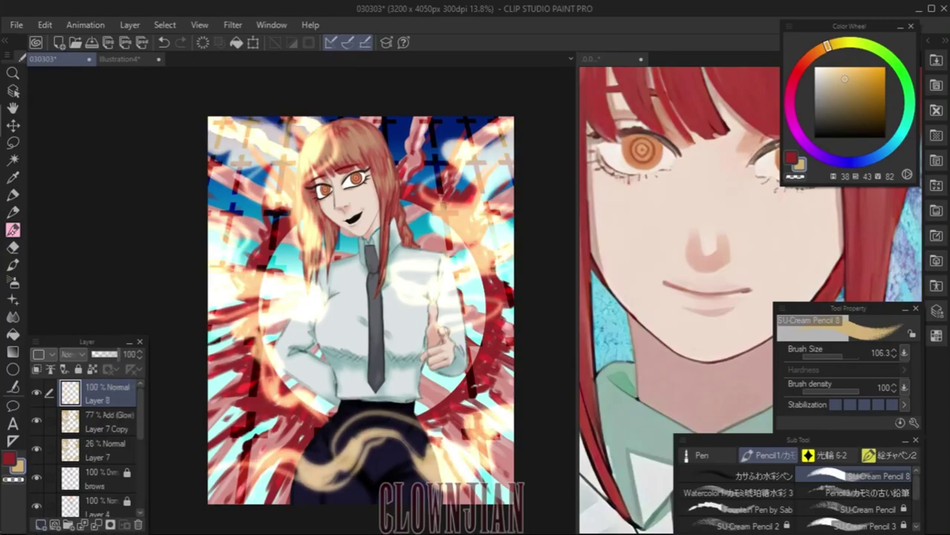
pyautogui.press('p')
pyautogui.moveTo(286, 357)
pyautogui.mouseDown()
pyautogui.moveTo(350, 371)
pyautogui.moveTo(378, 355)
pyautogui.moveTo(421, 401)
pyautogui.mouseUp()
pyautogui.hotkey('ctrl', 'z')
pyautogui.moveTo(372, 348); pyautogui.dragTo(418, 385)
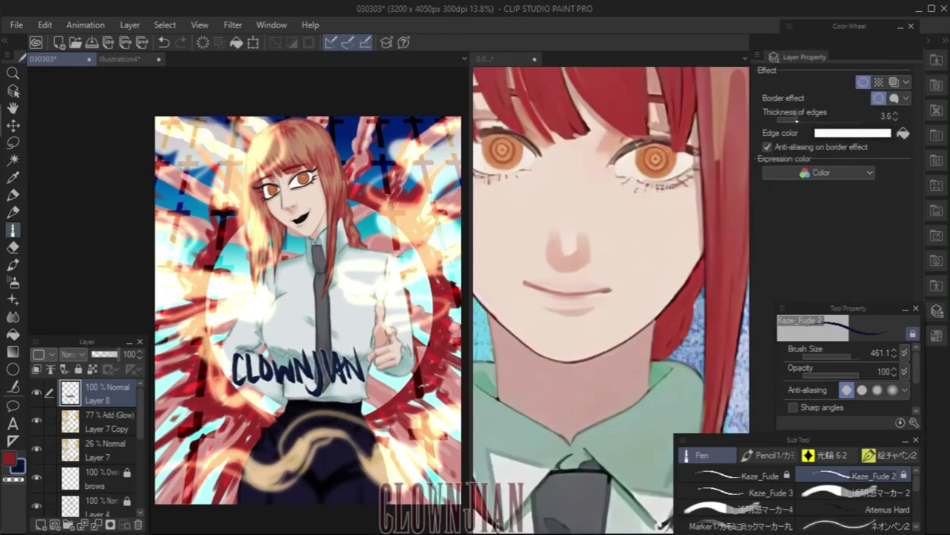
pyautogui.click(797, 117)
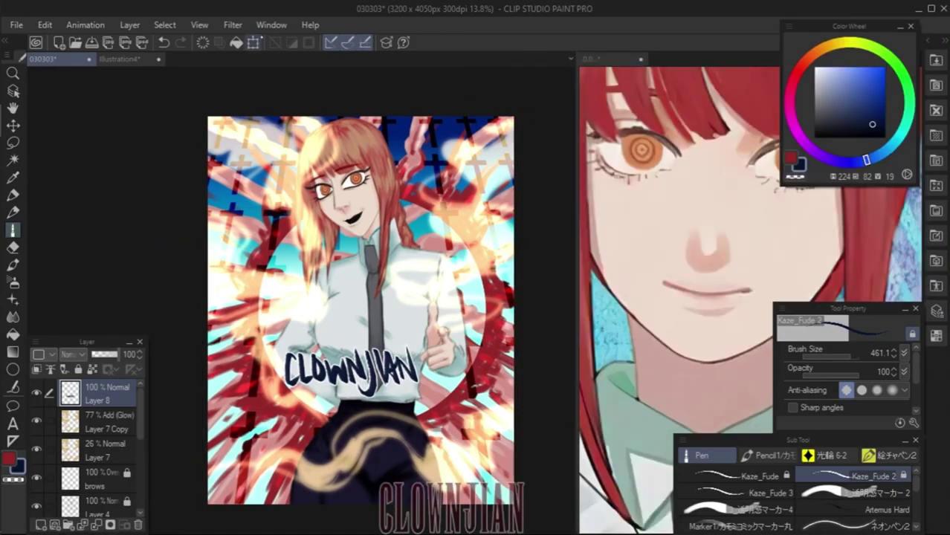
# Step: Shrink the signature, place it on the shirt near the shoulder, and set its layer's opacity to 54%
pyautogui.hotkey('ctrl', 't')
pyautogui.moveTo(352, 375); pyautogui.dragTo(415, 266)
pyautogui.press('Return')
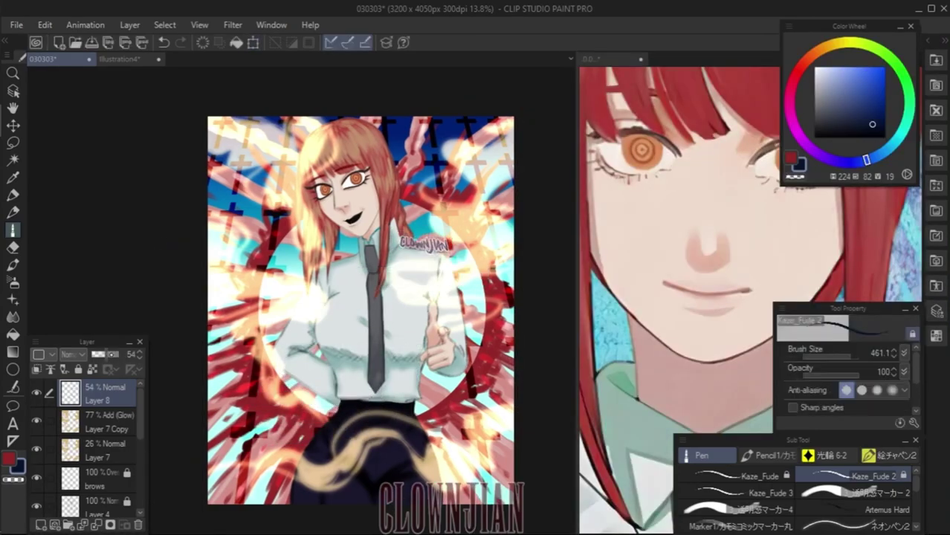